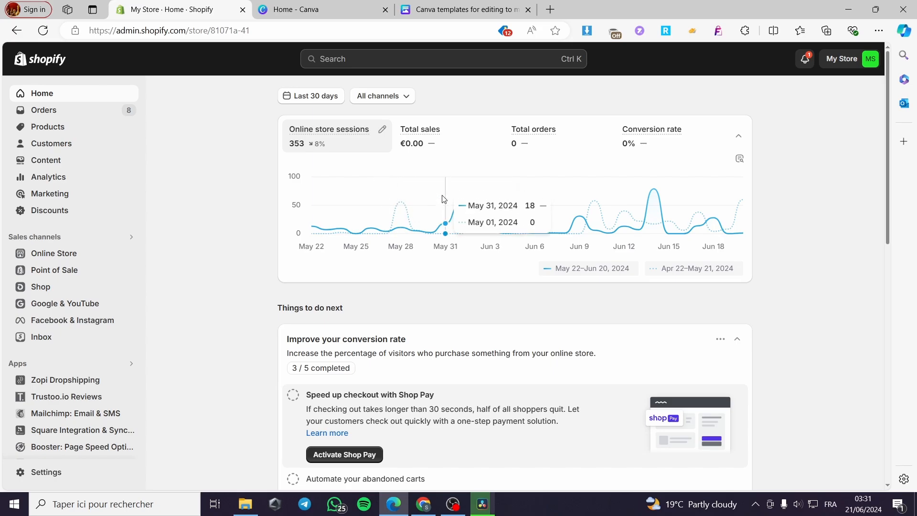
click(326, 8)
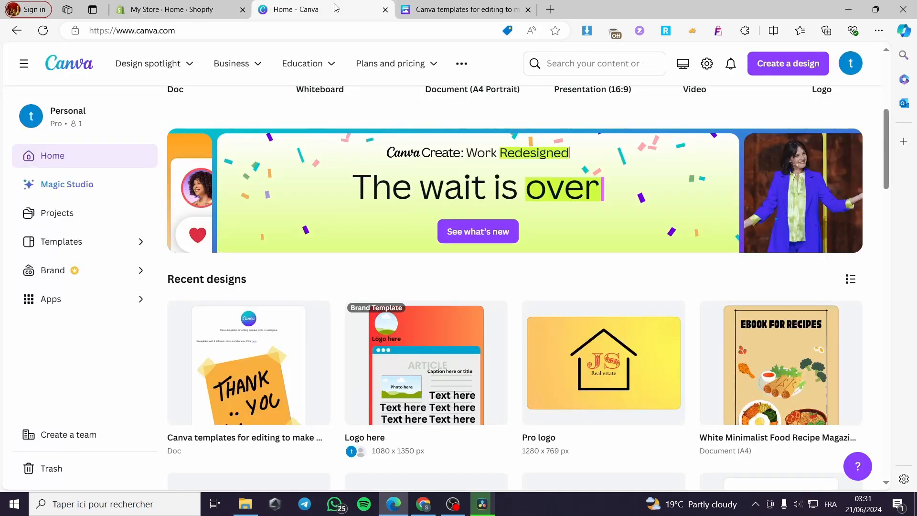
click(194, 9)
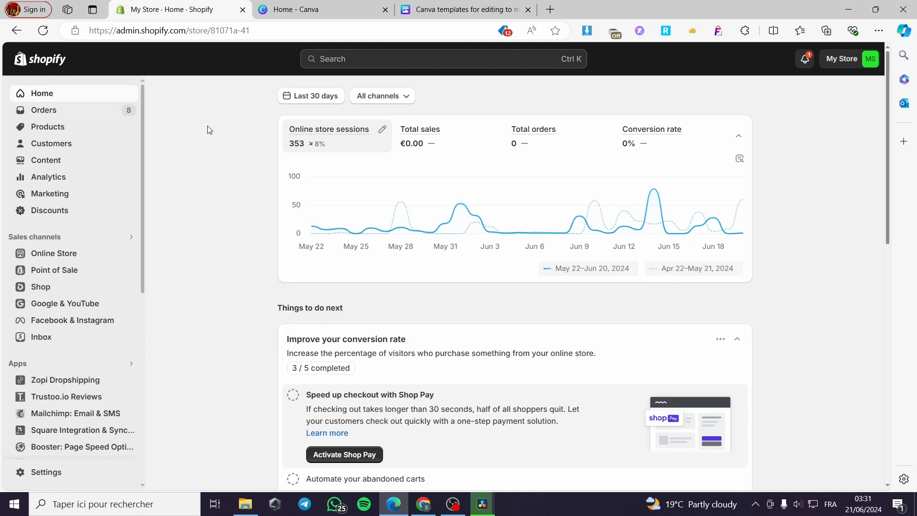
mouse_move(627, 132)
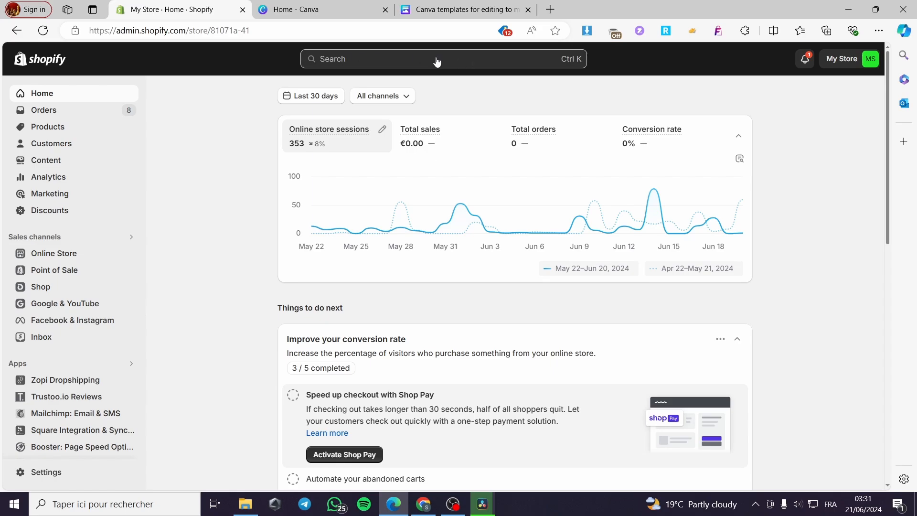
Search the store admin for "digital download" and open that search in the Shopify App Store
click(468, 58)
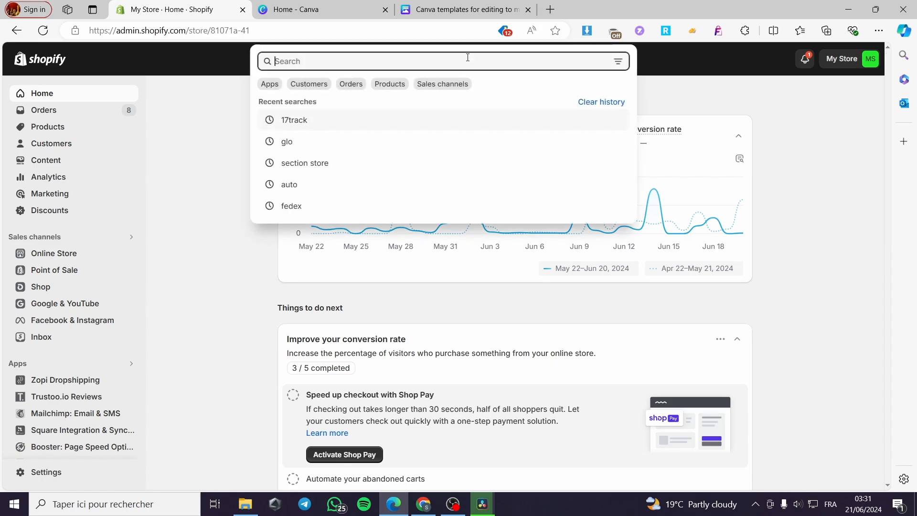
text(di)
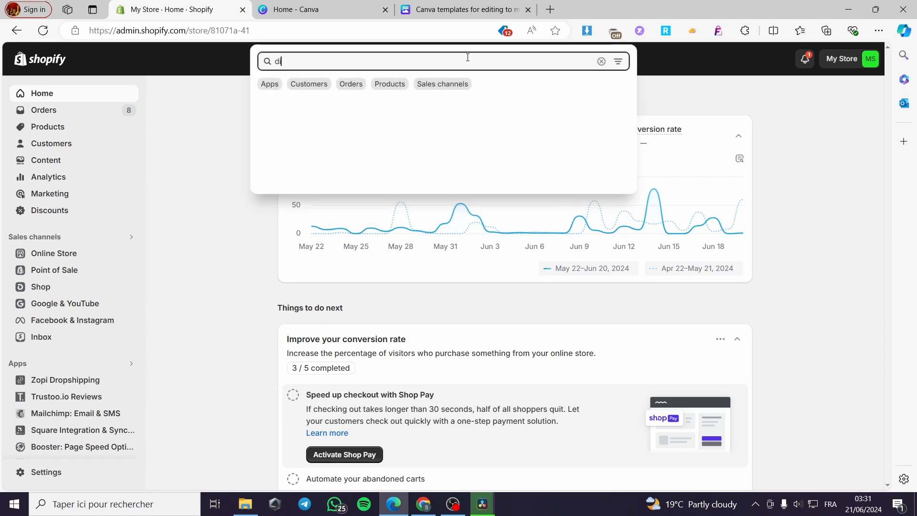
text(gital do)
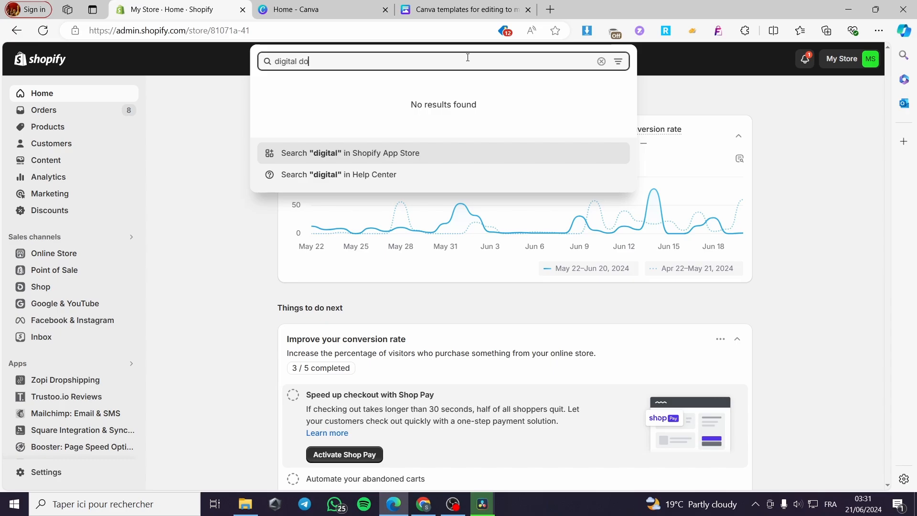
text(wnloa)
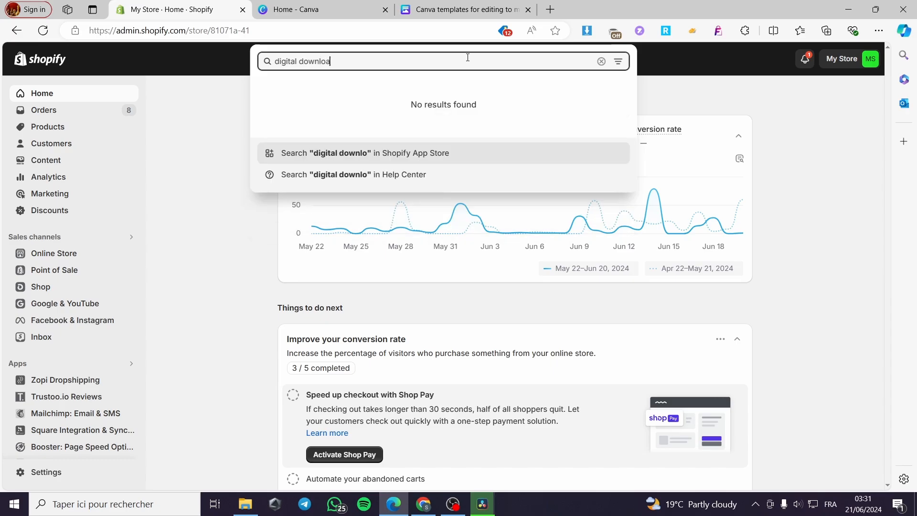
text(d)
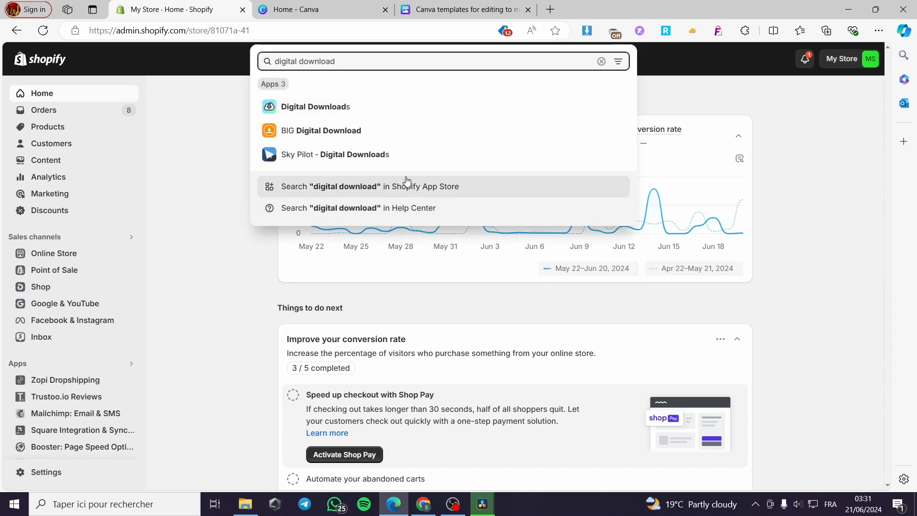
click(459, 189)
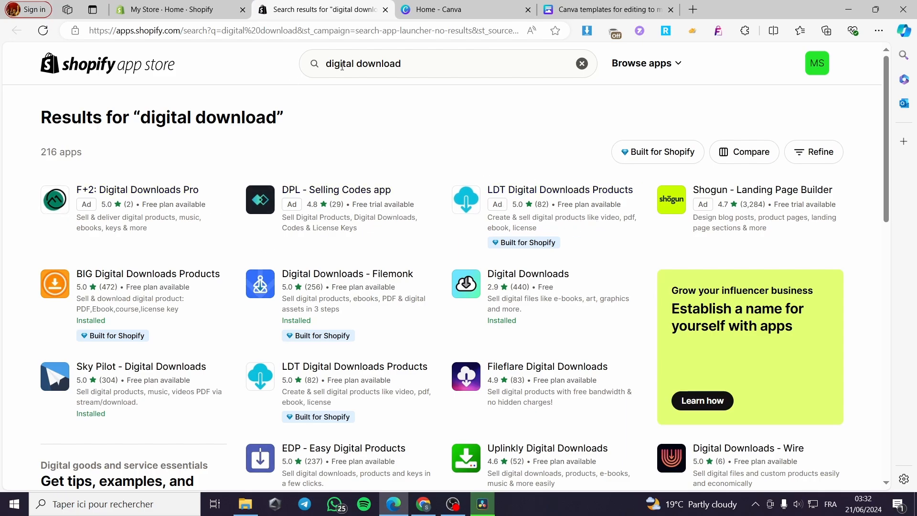
Search the App Store for "digital downloads" and open the listing of the free Digital Downloads app
scroll(445, 308, down, 4)
scroll(445, 308, down, 4)
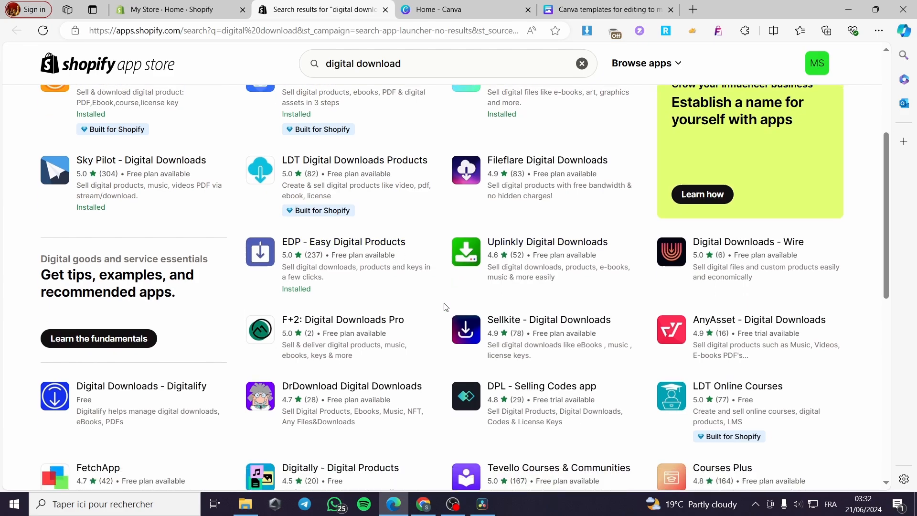
scroll(266, 273, up, 8)
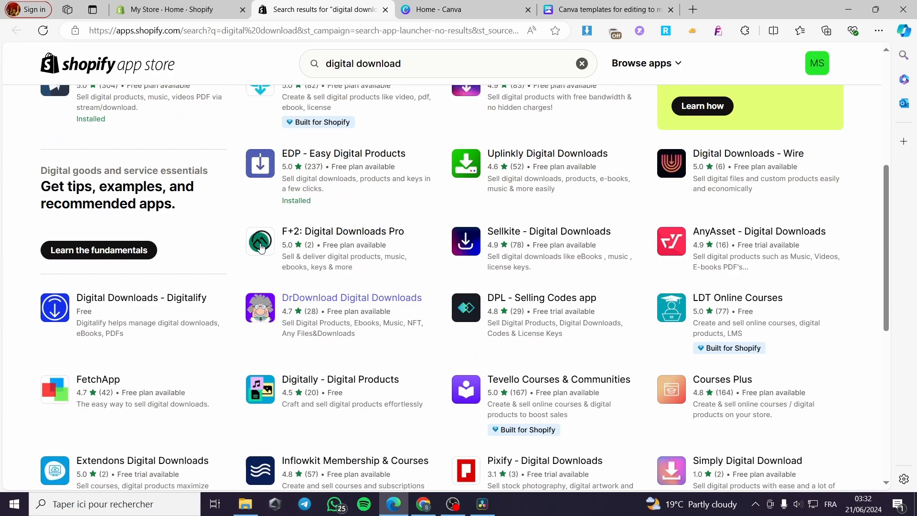
click(449, 66)
text(s)
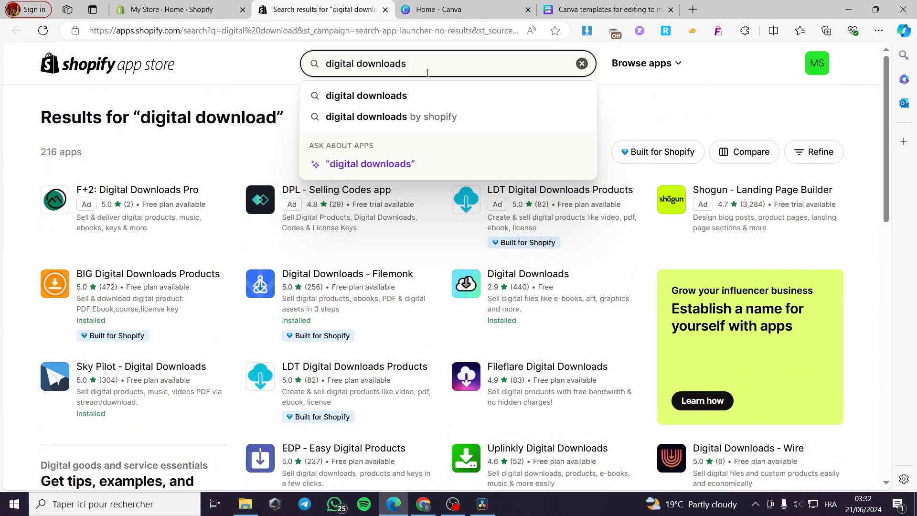
key(Return)
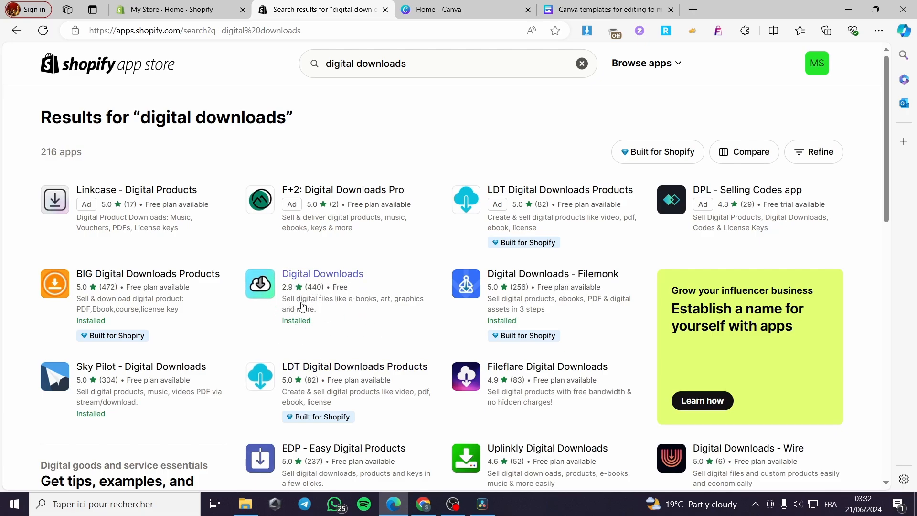
click(324, 282)
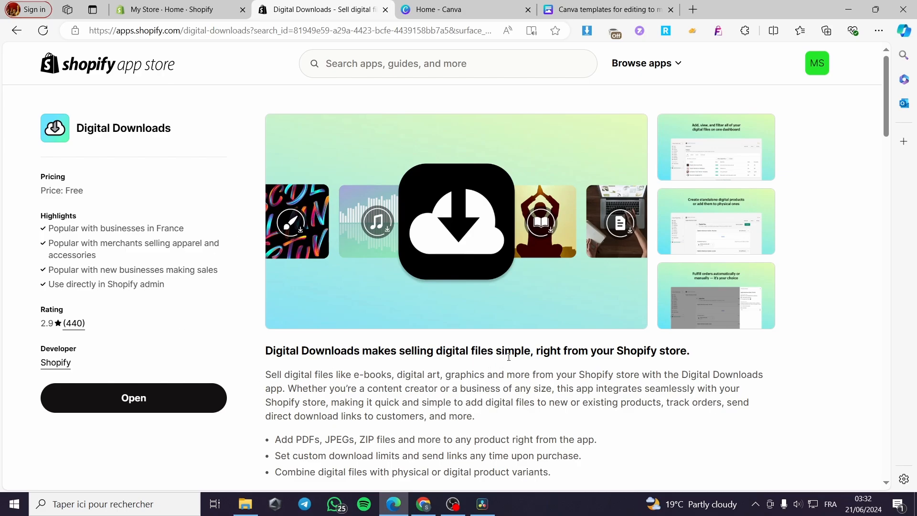
Open the installed Digital Downloads app in the store admin and close its App Store listing
click(150, 406)
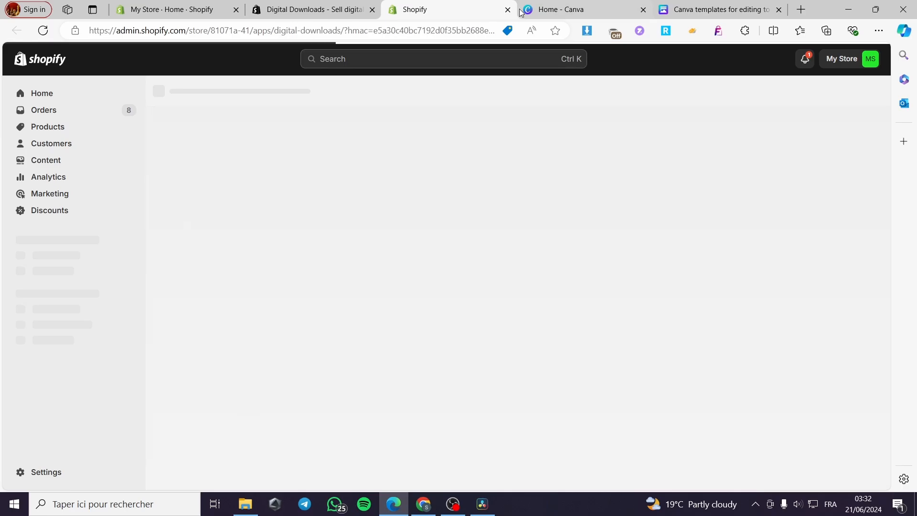
click(363, 10)
click(372, 10)
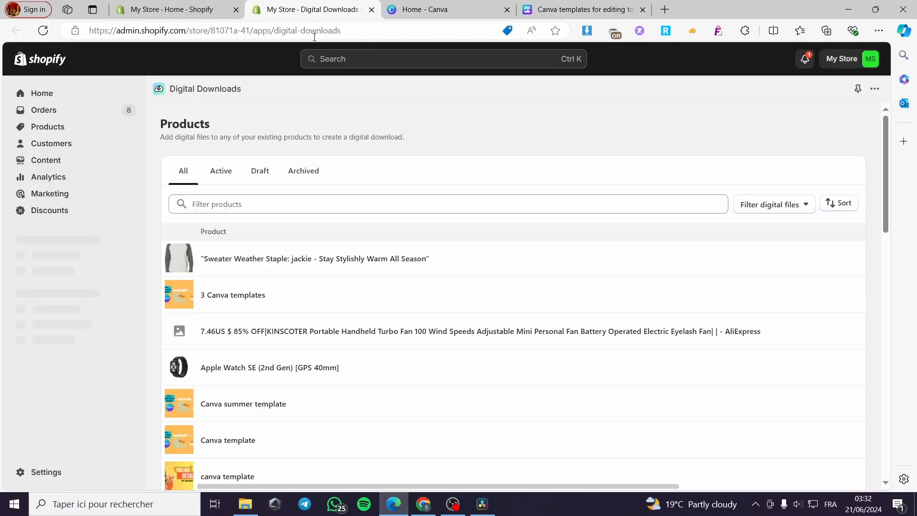
Close the Digital Downloads app page and open the original "Logo here" brand template for editing in Canva
click(372, 9)
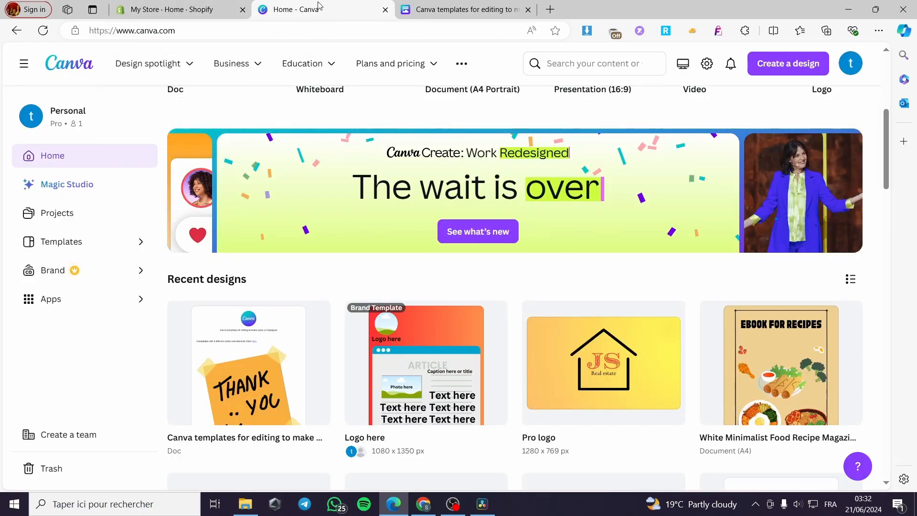
click(417, 348)
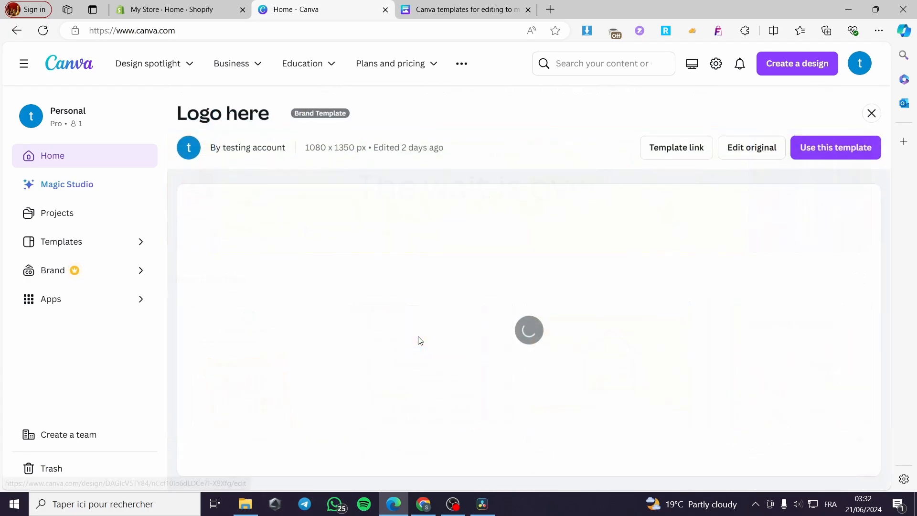
click(779, 143)
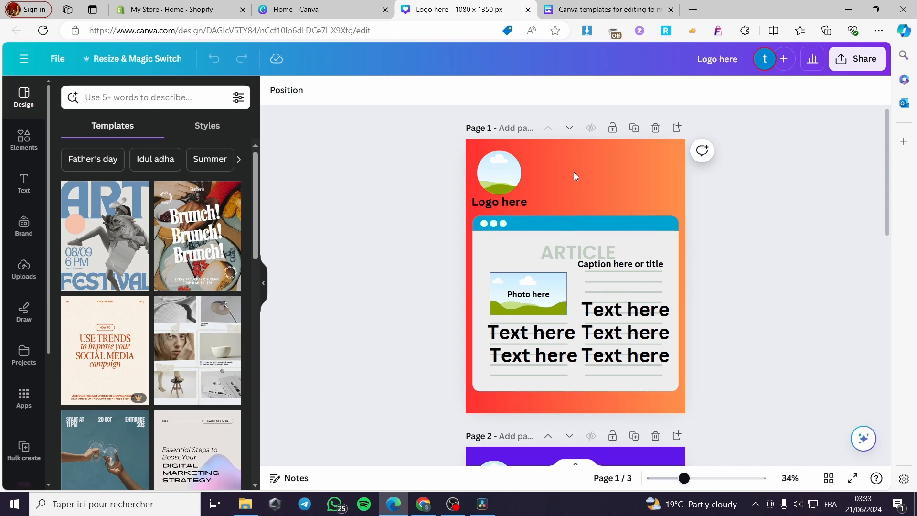
Look through all three pages of the "Logo here" template, examining their placeholders for logo, photo and text
scroll(578, 174, down, 5)
scroll(598, 215, down, 6)
scroll(603, 254, up, 11)
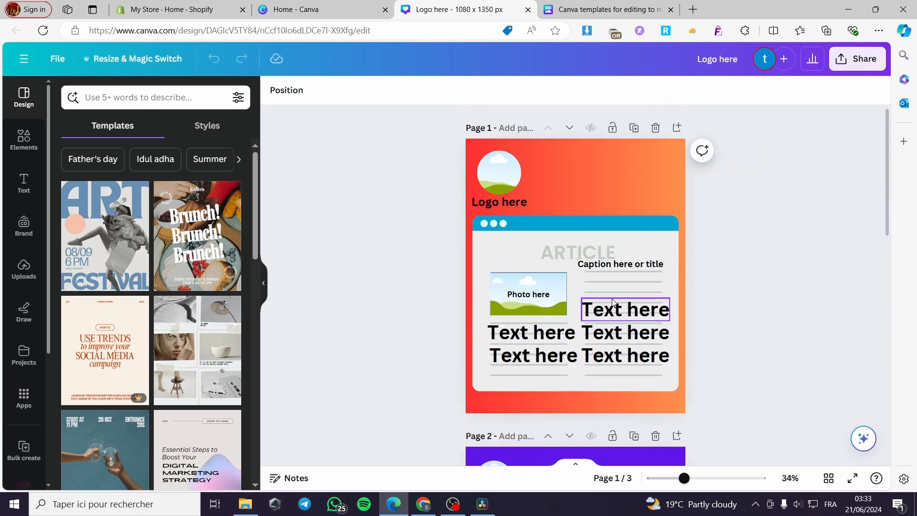
scroll(587, 175, down, 13)
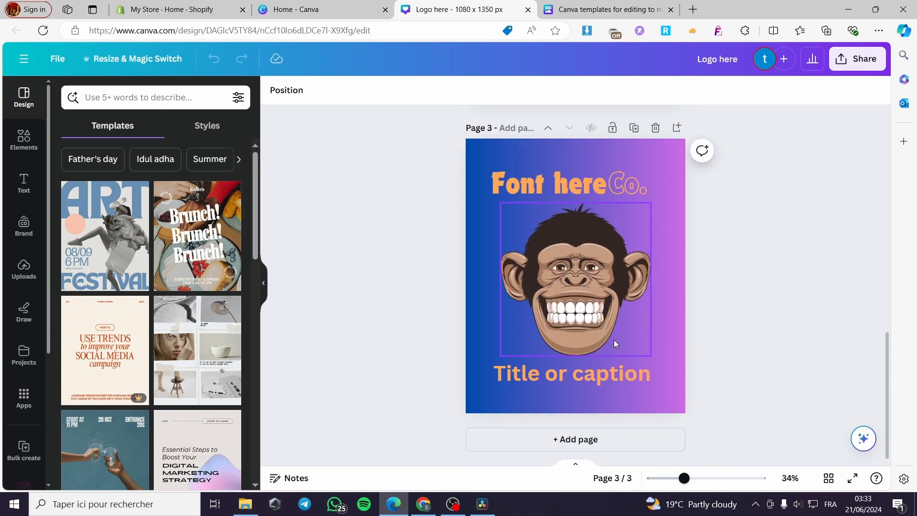
scroll(598, 353, up, 3)
scroll(585, 363, up, 10)
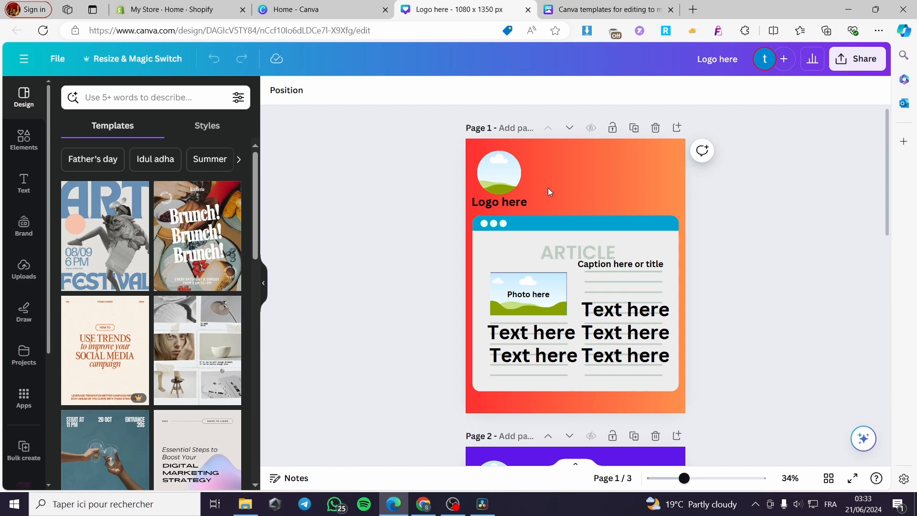
scroll(548, 192, down, 7)
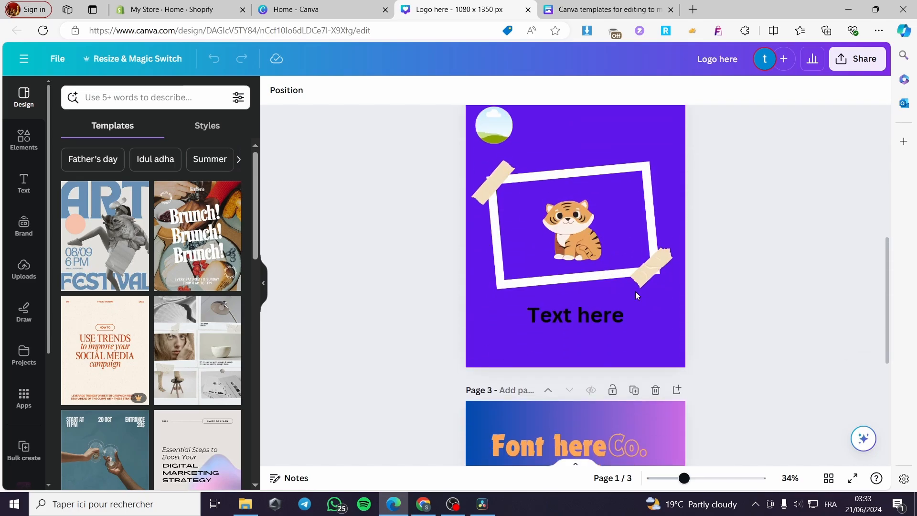
scroll(653, 290, down, 5)
scroll(676, 340, up, 6)
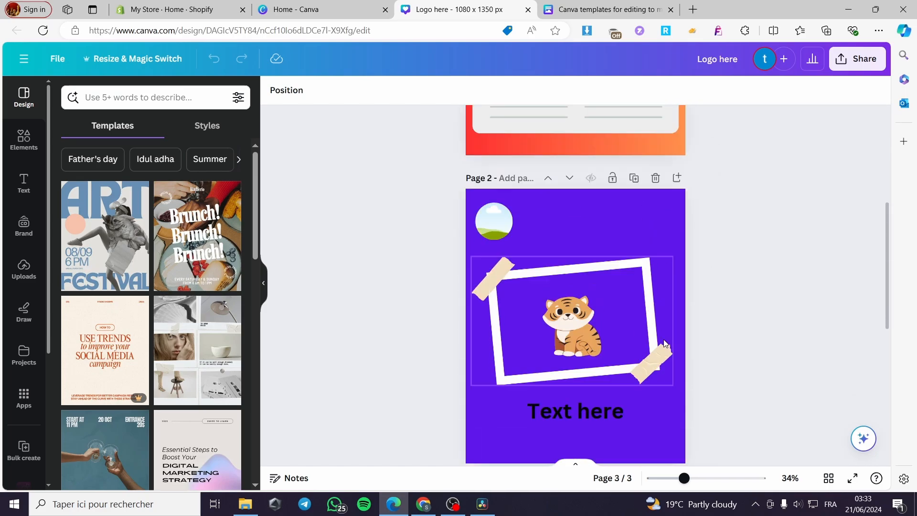
scroll(665, 344, up, 5)
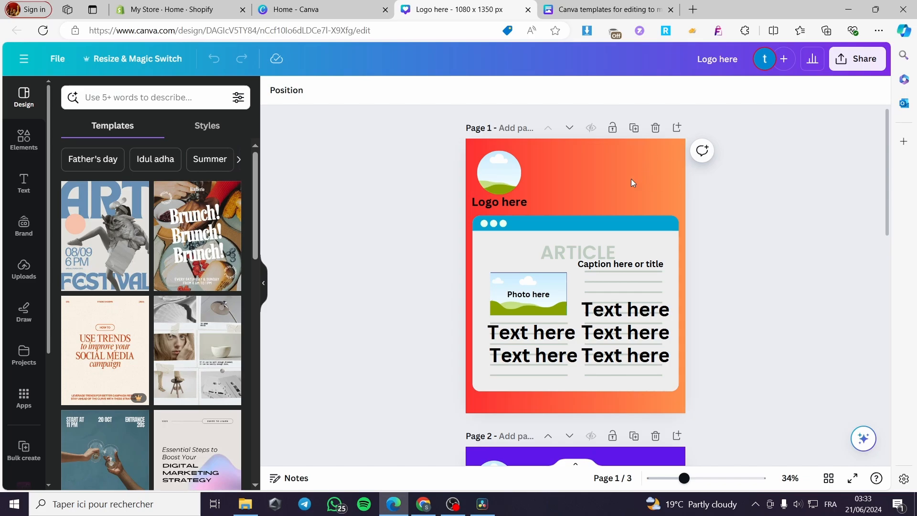
Download only page 1 of the "Logo here" design as a PNG
click(846, 62)
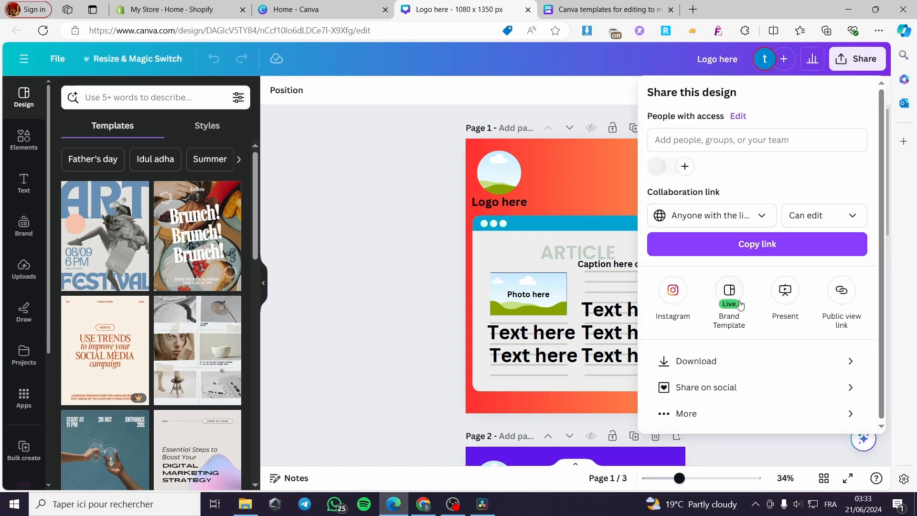
click(728, 366)
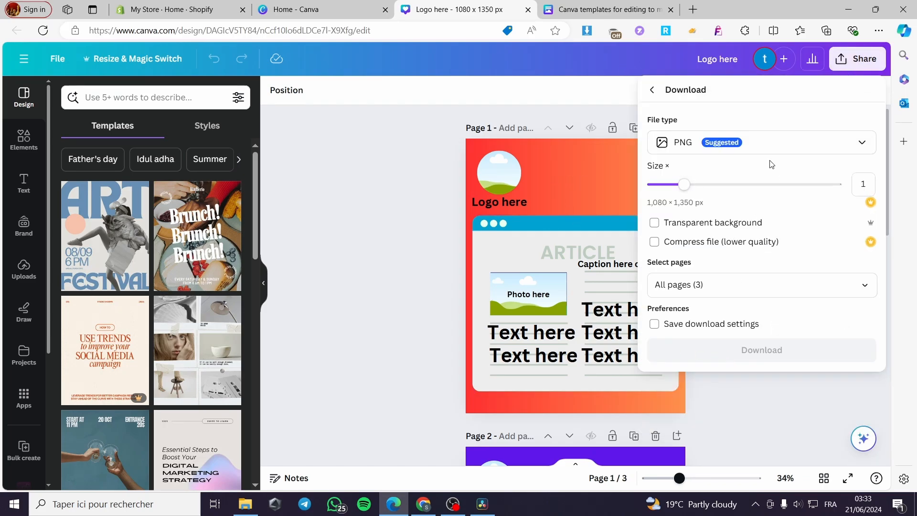
click(856, 285)
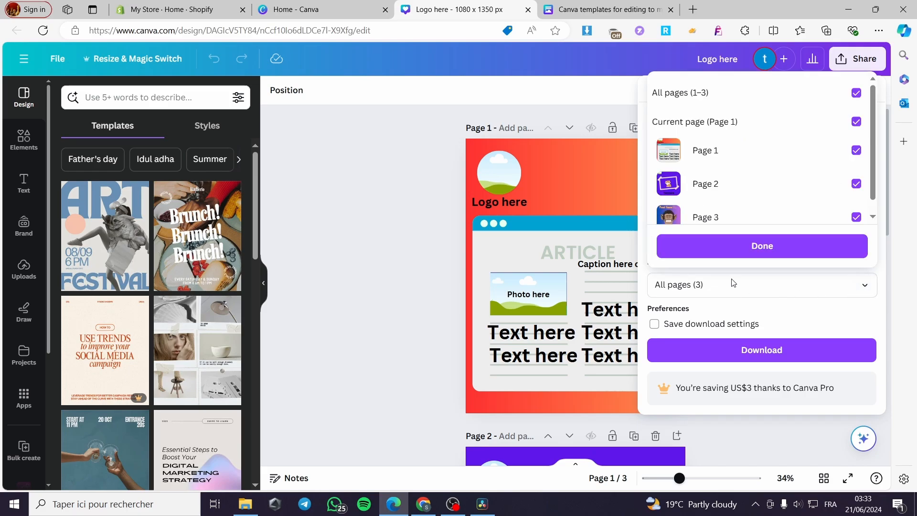
click(703, 125)
click(706, 151)
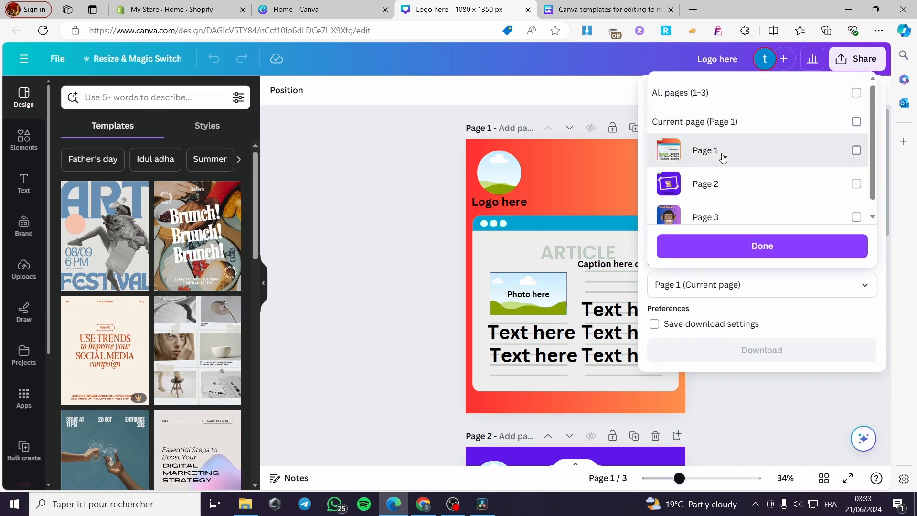
click(759, 246)
click(762, 350)
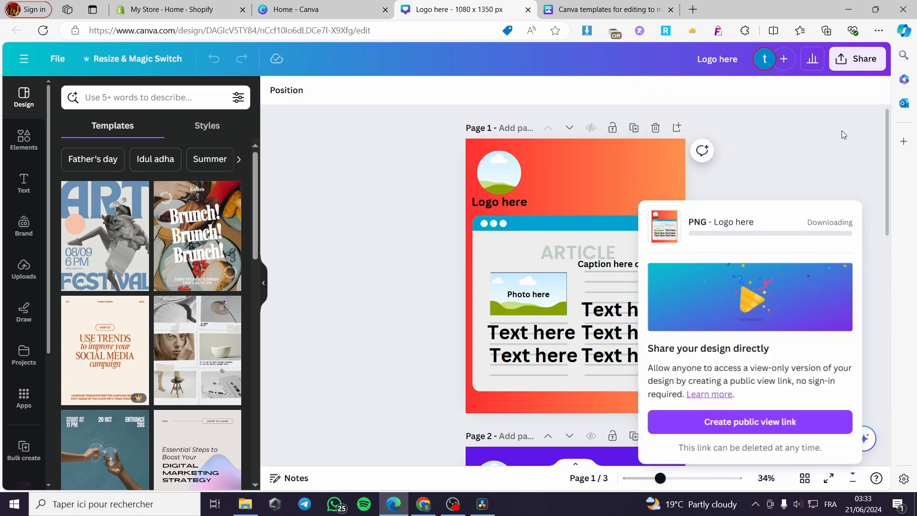
click(820, 144)
click(865, 62)
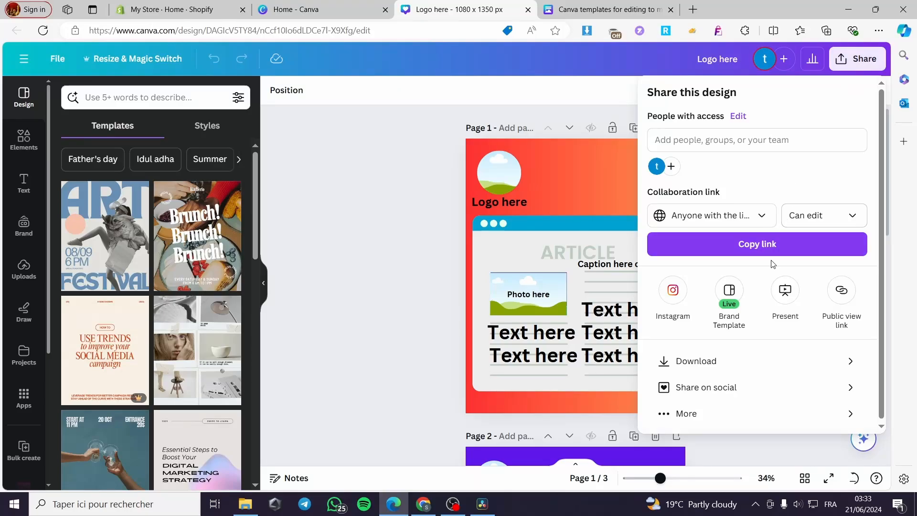
click(753, 364)
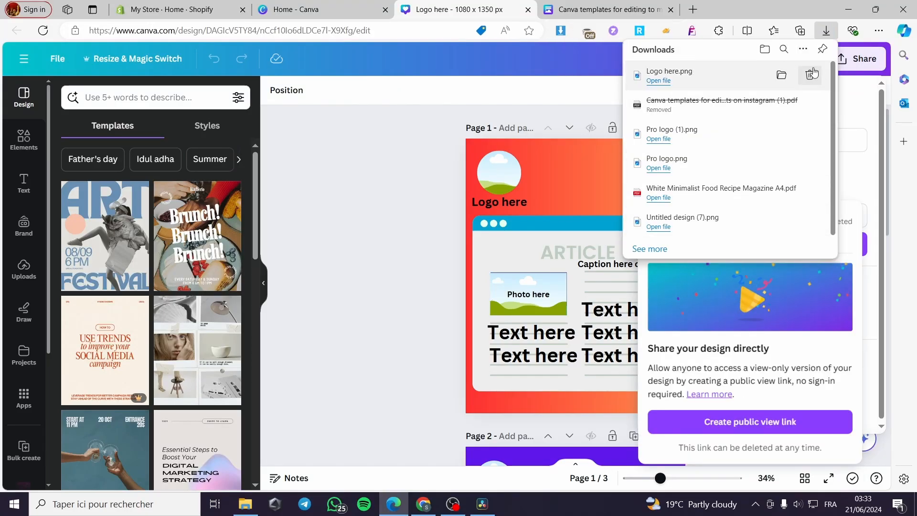
click(544, 94)
Download only page 2 of the "Logo here" design as a PNG
click(858, 60)
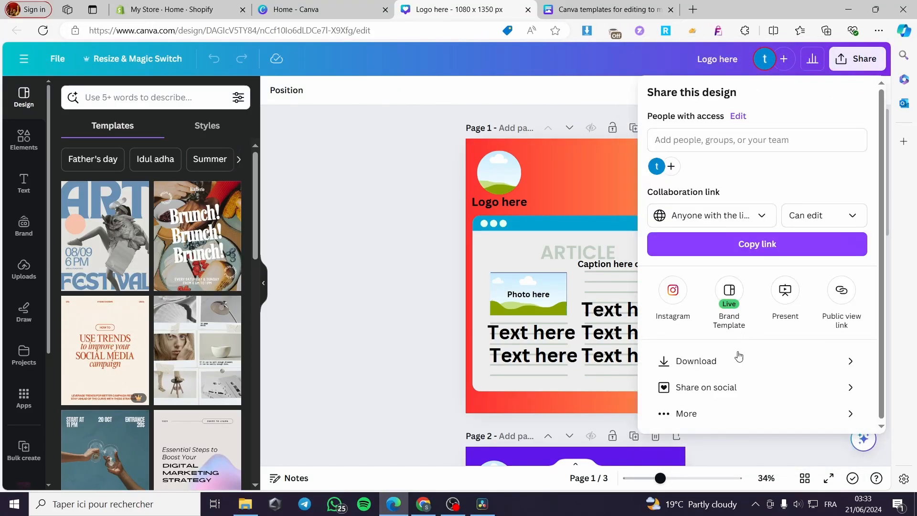
click(739, 360)
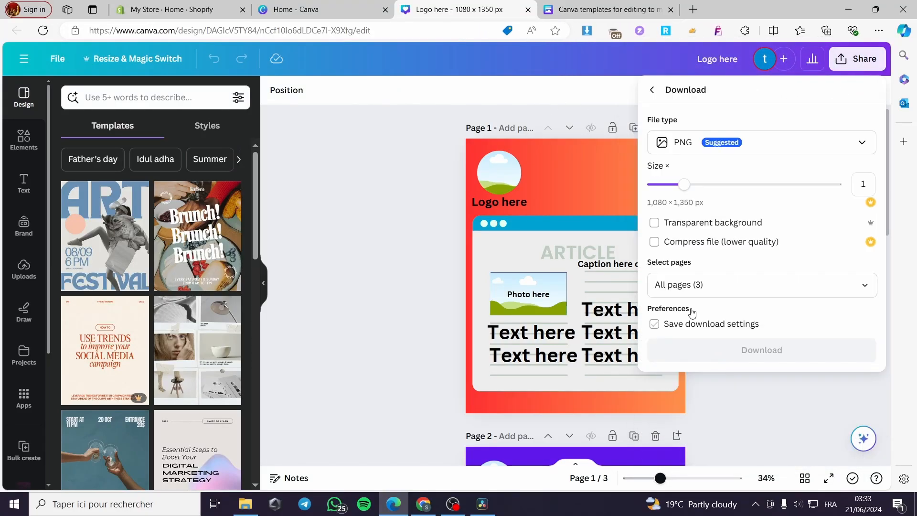
click(725, 284)
click(727, 92)
click(727, 184)
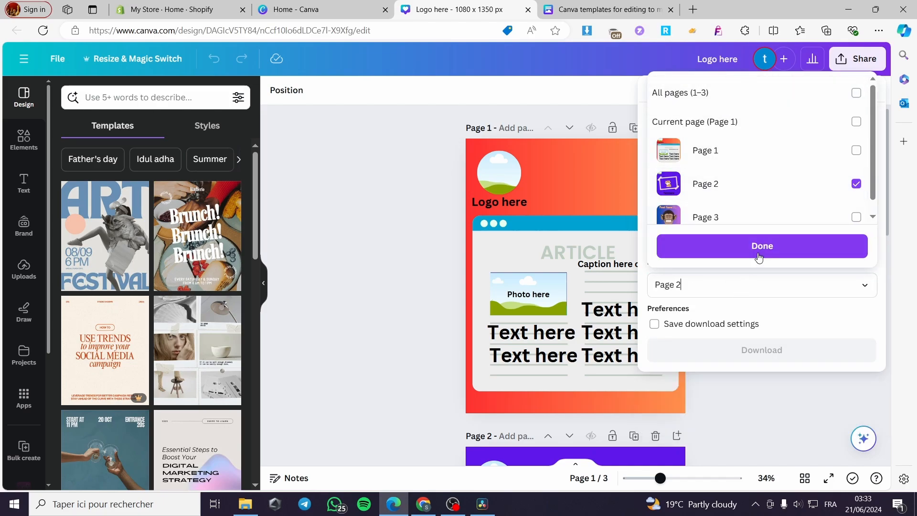
click(759, 258)
click(767, 357)
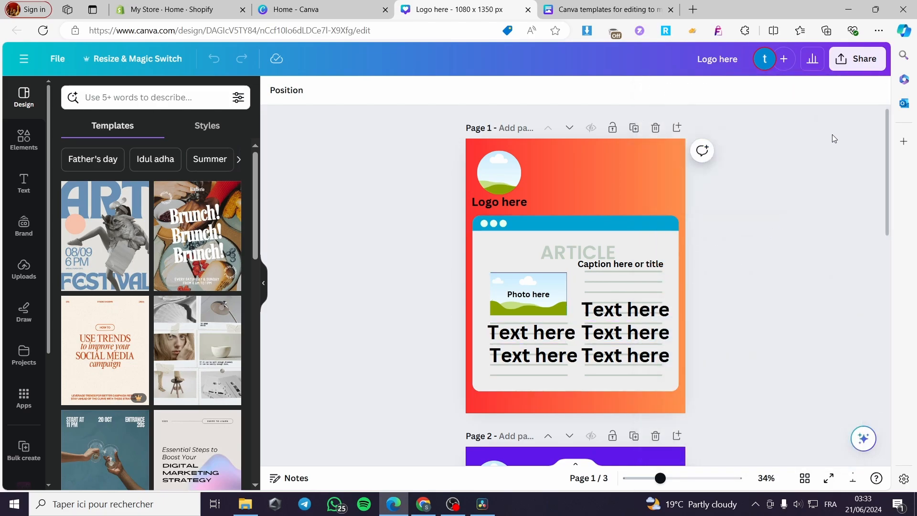
Download only page 3 of the "Logo here" design as a PNG
click(862, 63)
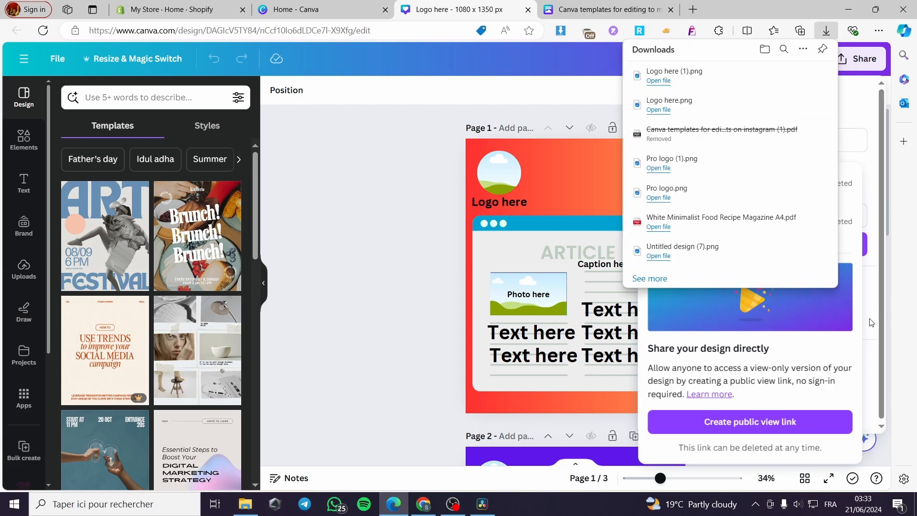
click(803, 363)
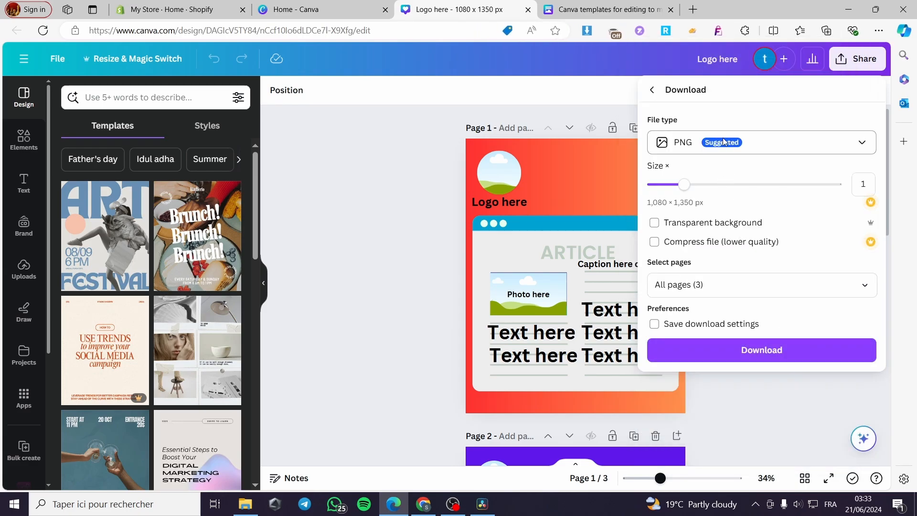
click(732, 287)
click(719, 98)
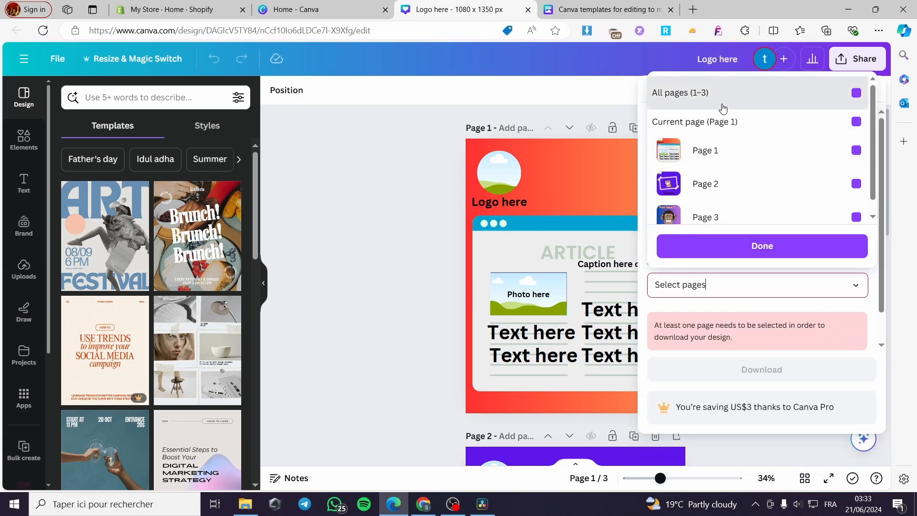
click(737, 217)
click(789, 251)
click(762, 350)
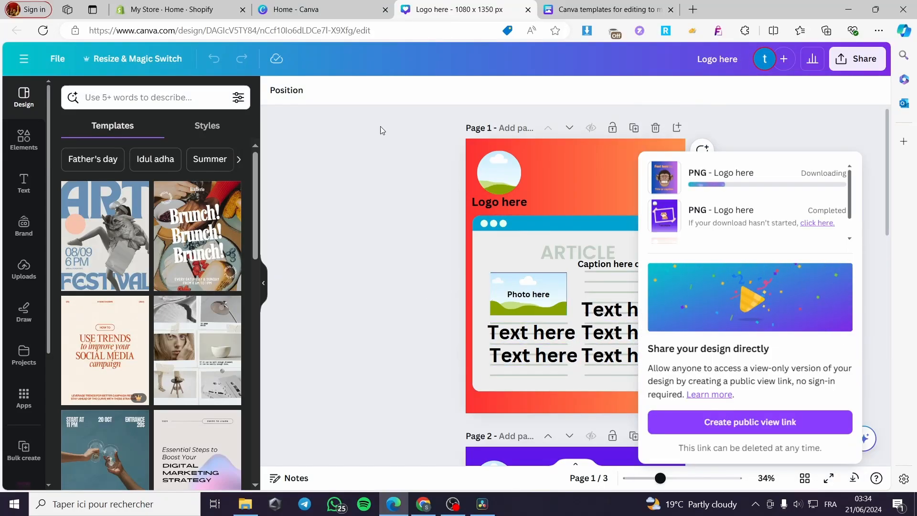
Switch to the Shopify admin and start a new product titled "Canva templates for instagram"
click(162, 9)
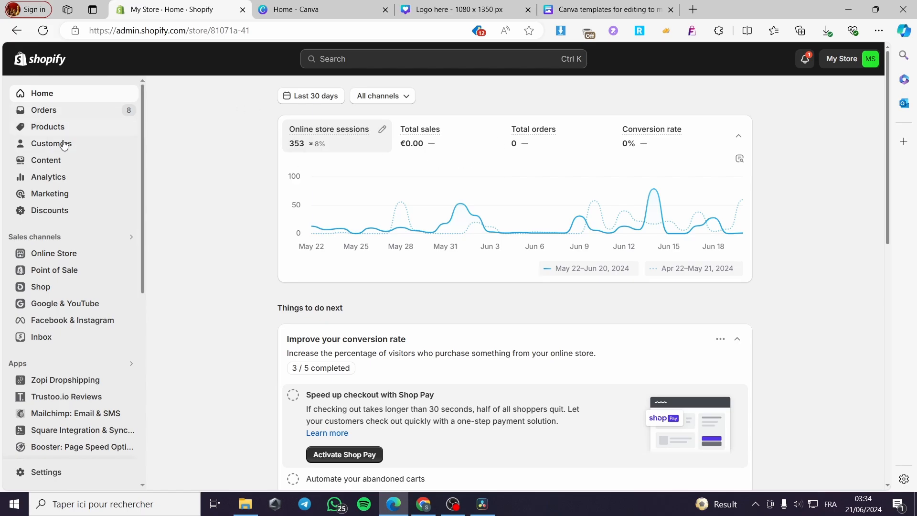
click(40, 131)
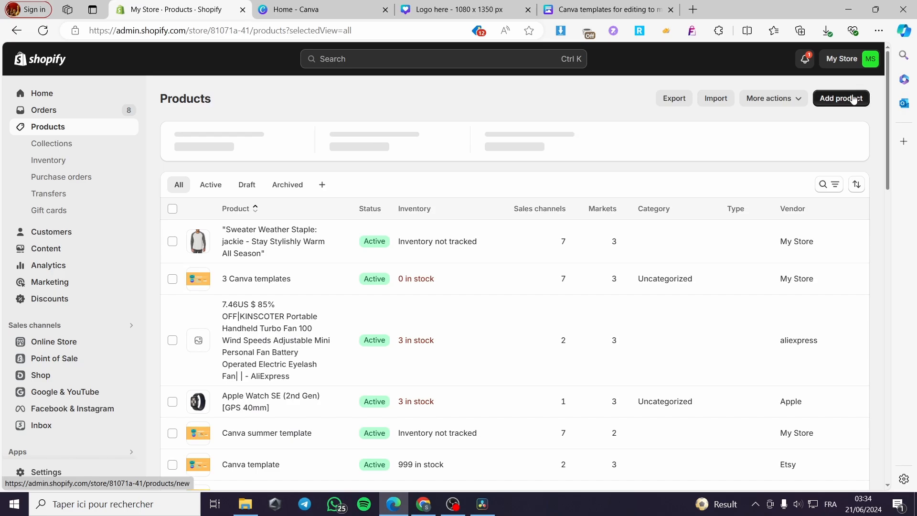
click(840, 100)
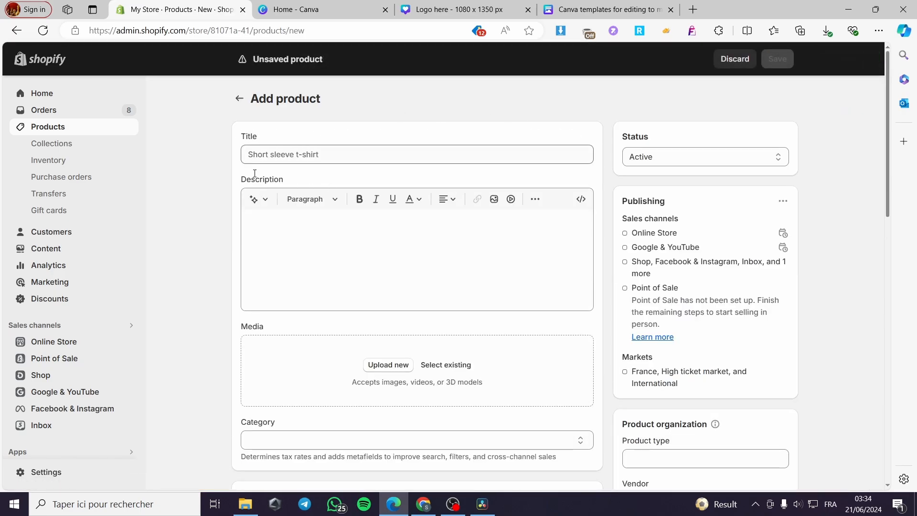
click(315, 154)
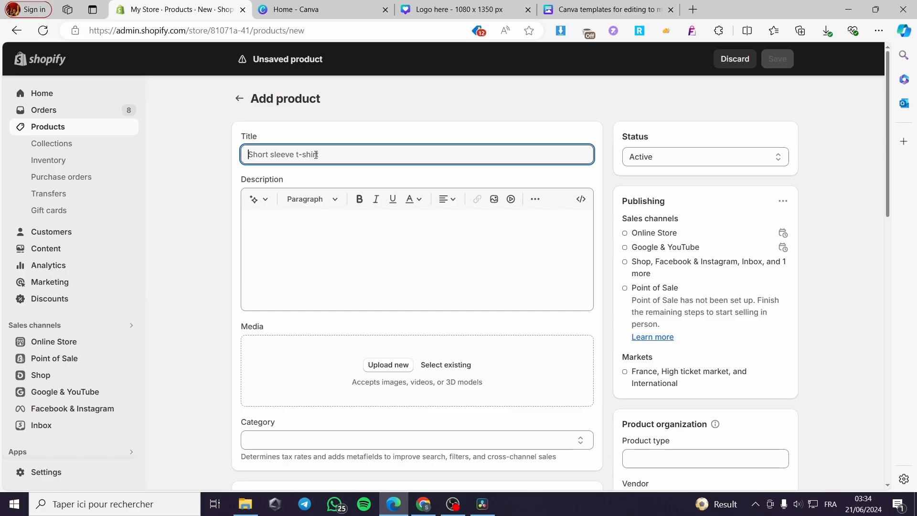
text(Canva templates for instagram)
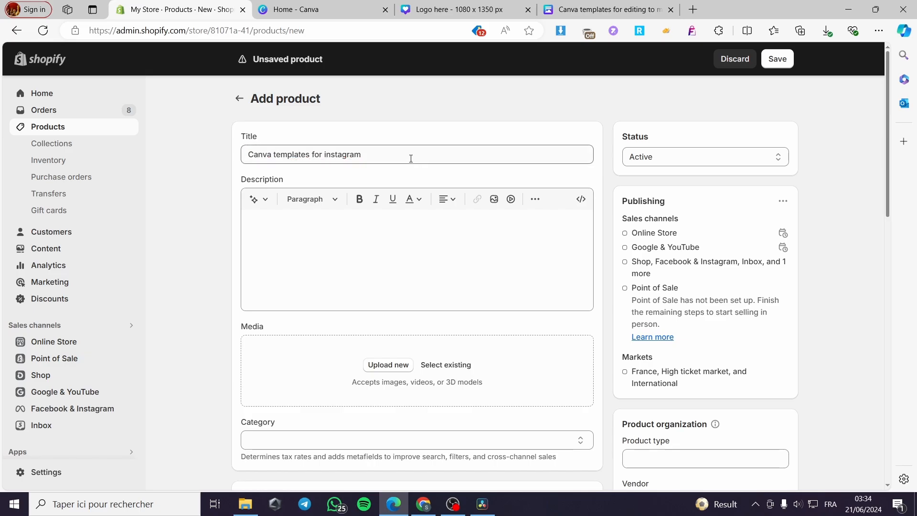
Copy the title into the product description and expand it to "3 cool Canva templates for instagram fully costumisable"
drag(409, 158, 213, 159)
key(ctrl+c)
click(264, 218)
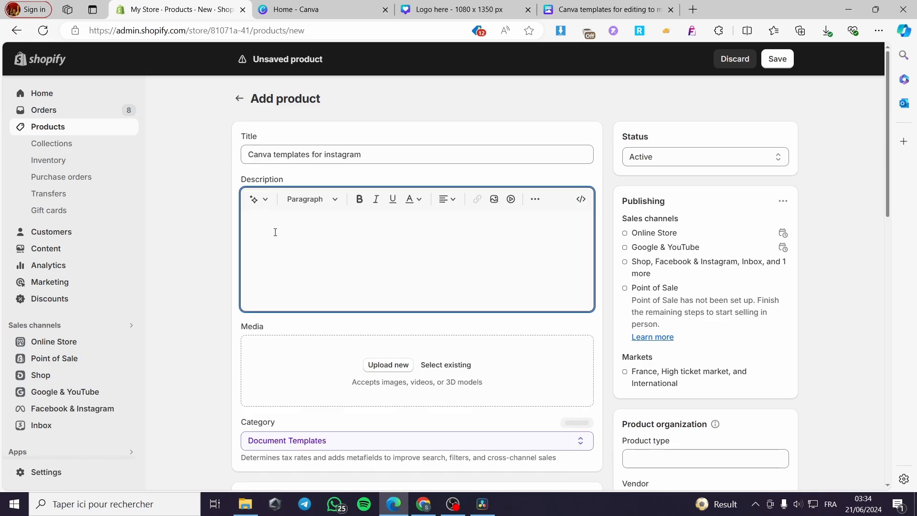
key(ctrl+v)
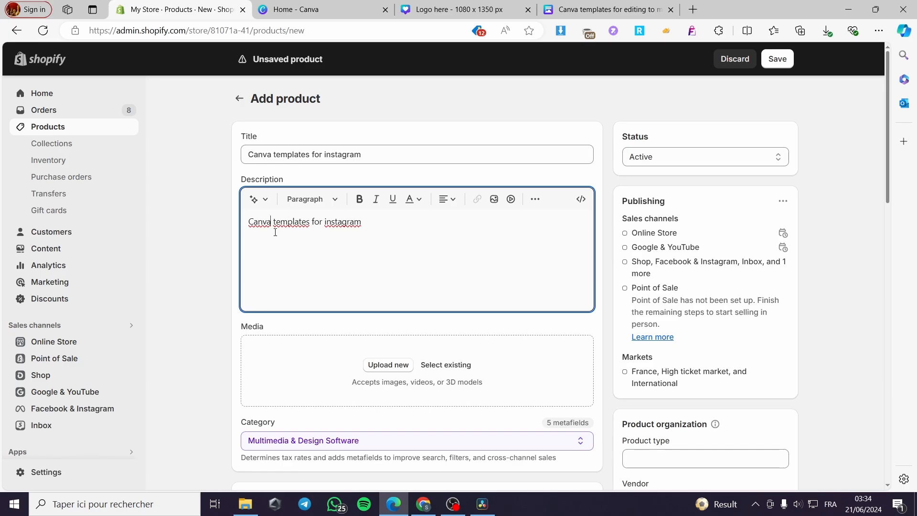
text(3 )
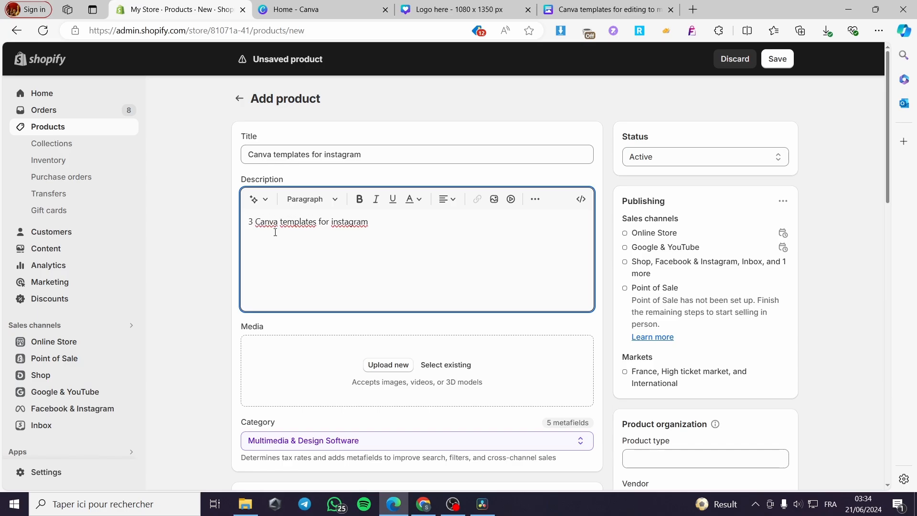
text(cool)
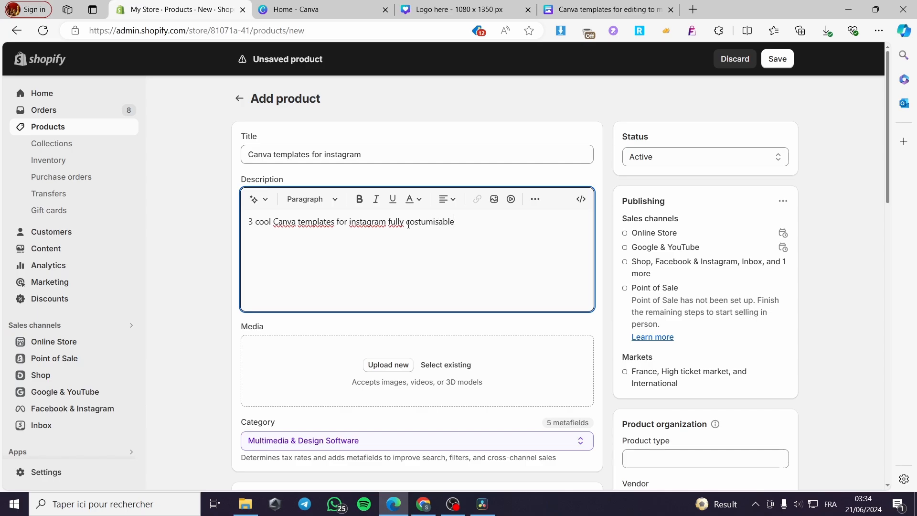
Replace the word "costumisable" at the end of the product description with "editable."
key(BackSpace)
text(z)
key(BackSpace)
text(s)
click(455, 223)
drag(486, 223, 408, 222)
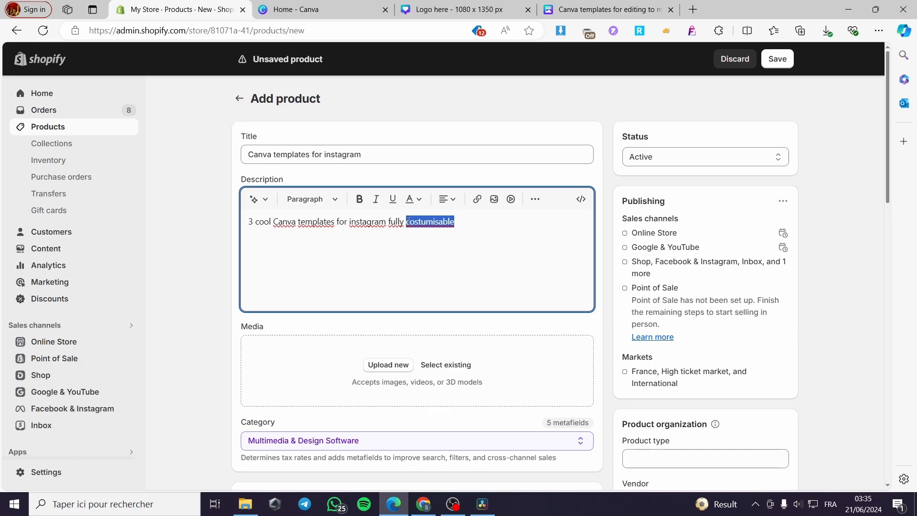
key(BackSpace)
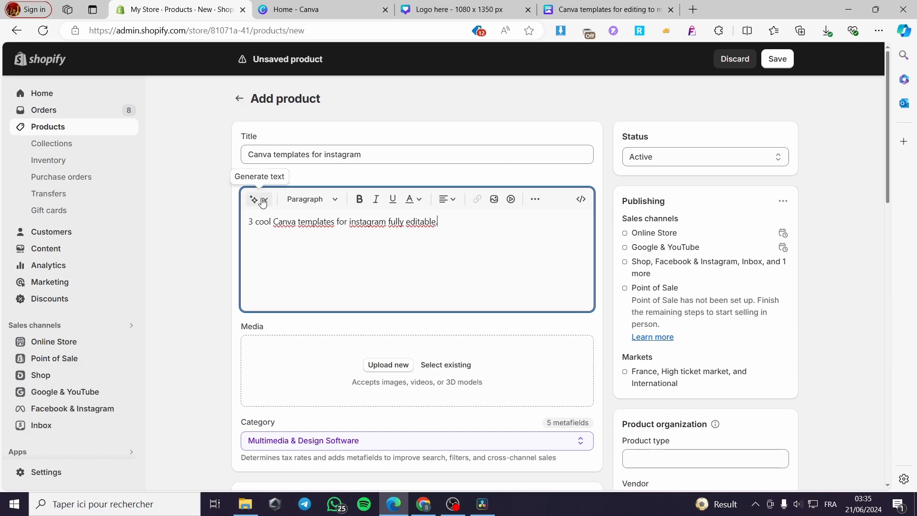
scroll(334, 202, down, 3)
scroll(377, 211, up, 3)
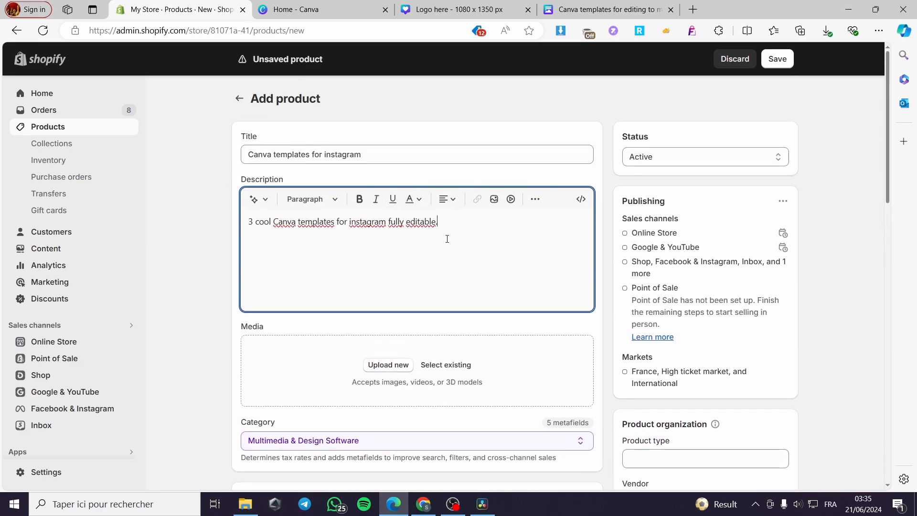
Upload the three "Logo here" PNG files as product media and make the red article page the first image
click(382, 370)
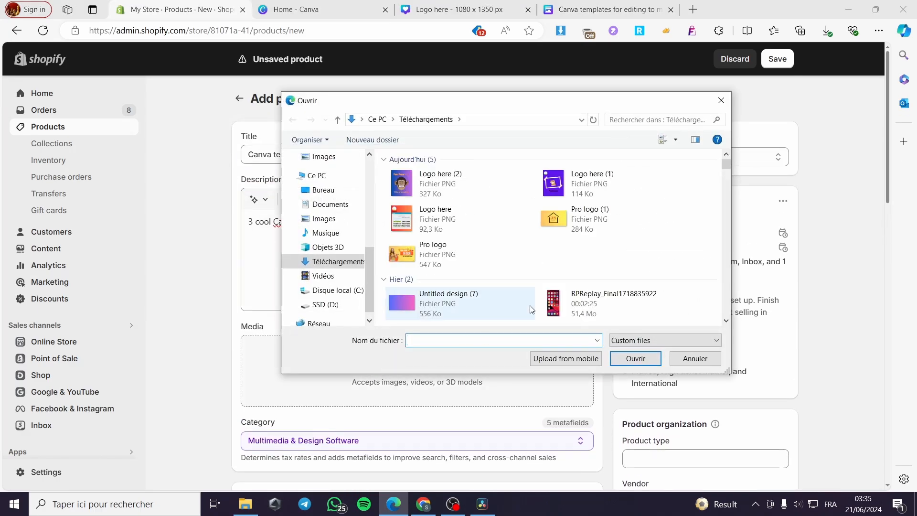
click(432, 221)
shift+click(432, 181)
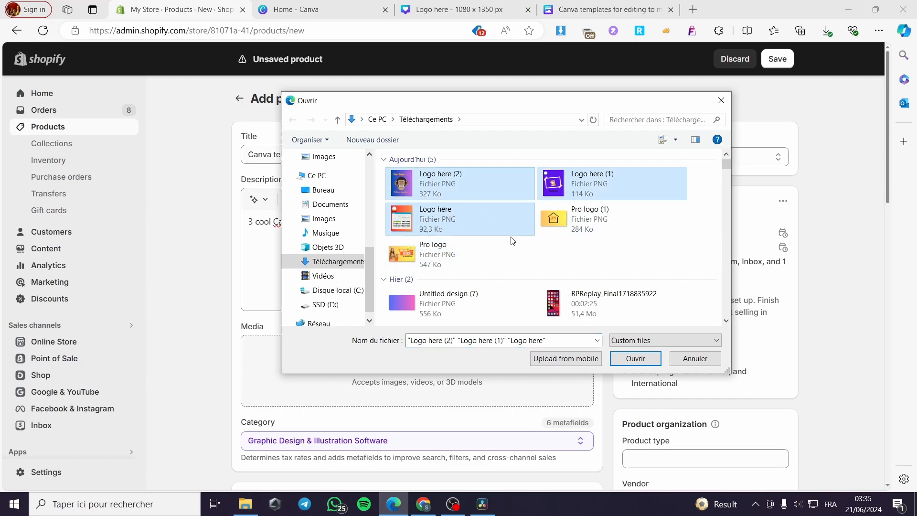
click(636, 358)
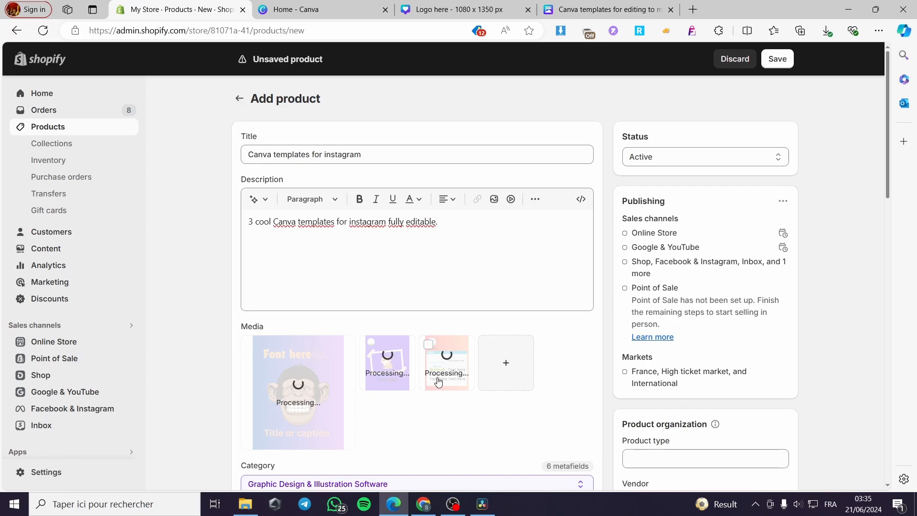
drag(435, 380, 307, 387)
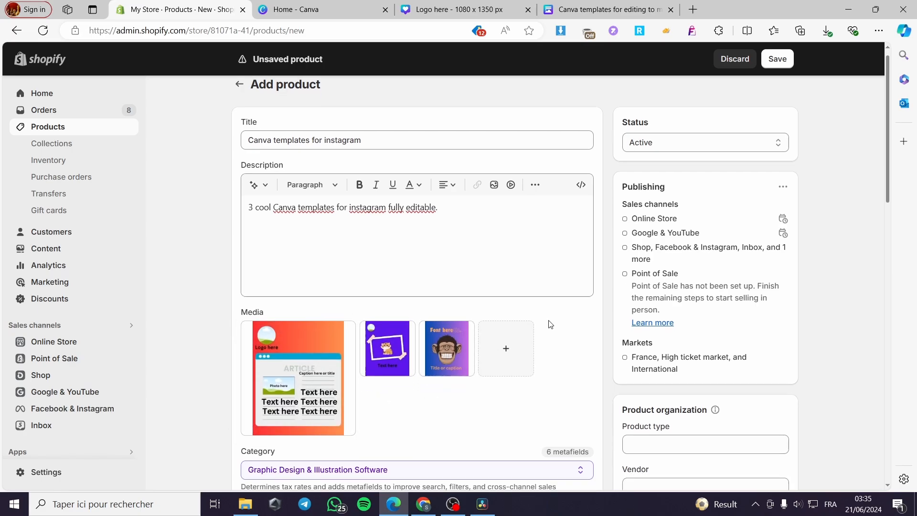
Set the product's price to €29.99
scroll(234, 295, down, 5)
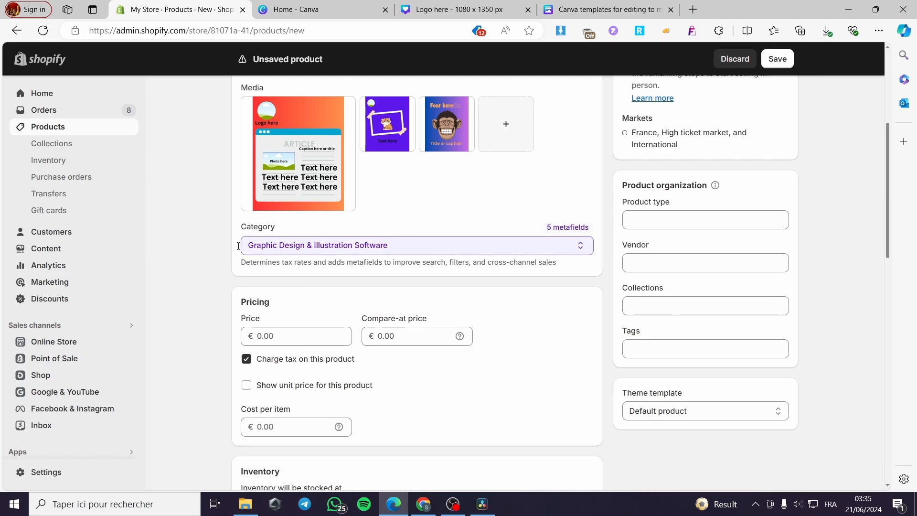
scroll(329, 256, down, 1)
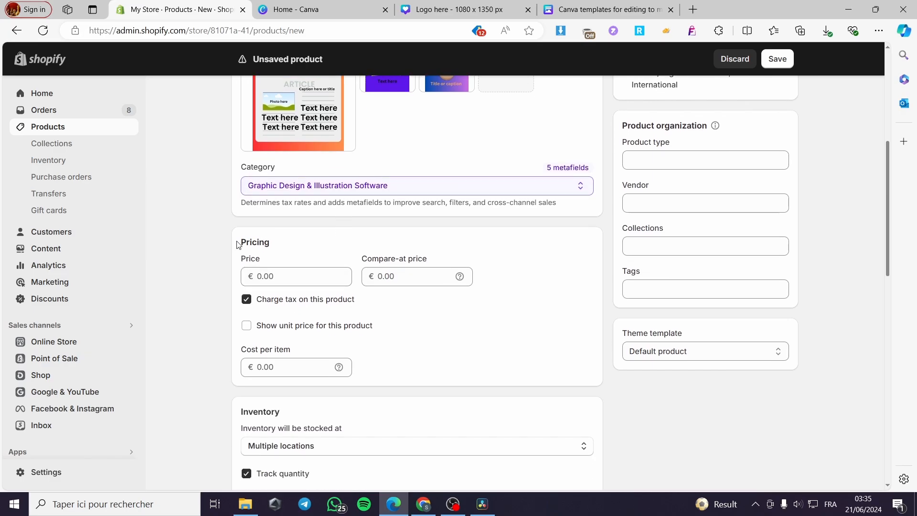
click(303, 277)
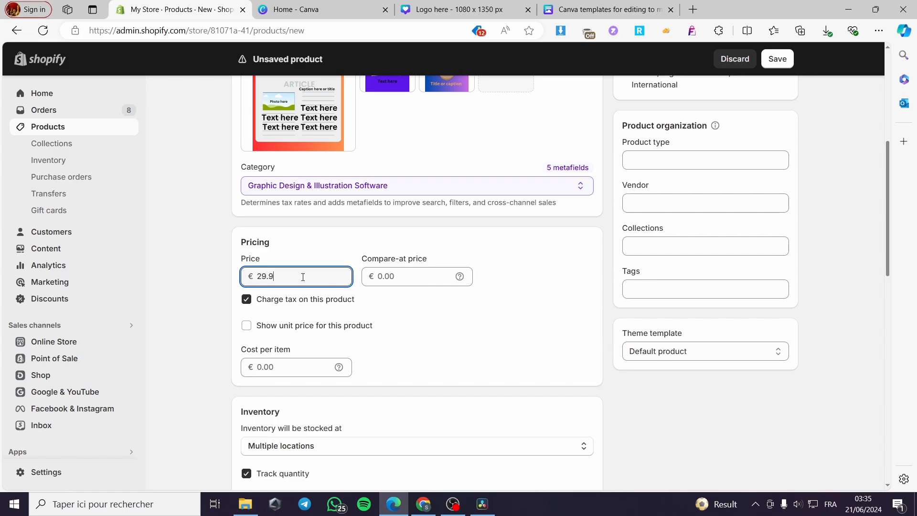
click(234, 342)
Allow the product to continue selling when out of stock and unmark it as a physical product
scroll(287, 342, down, 2)
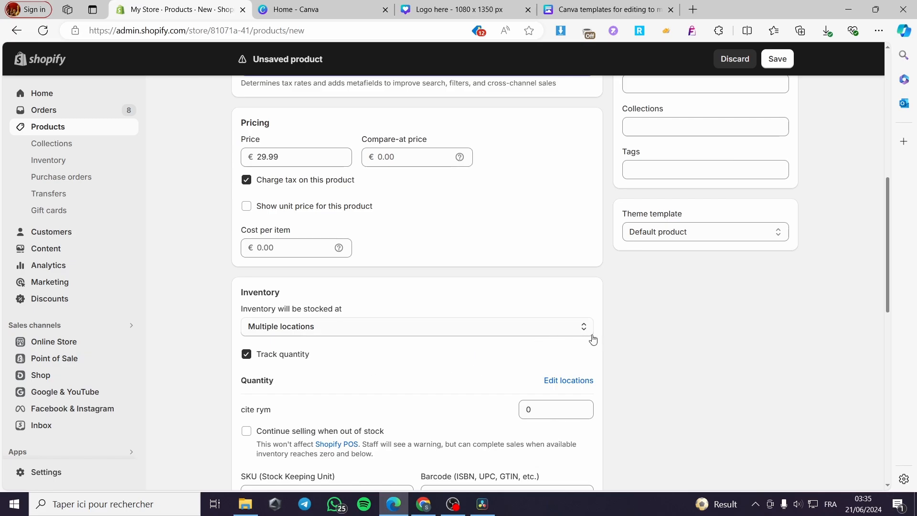
scroll(518, 385, down, 2)
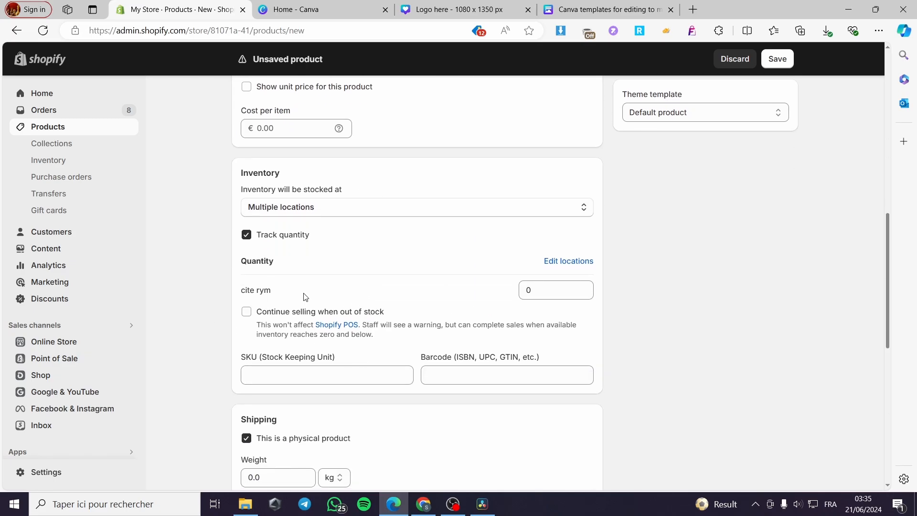
scroll(261, 345, down, 2)
click(246, 193)
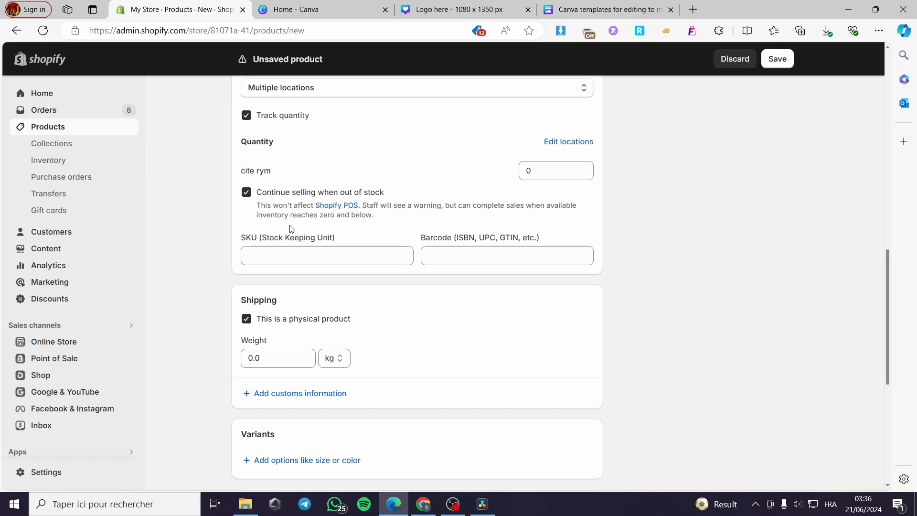
scroll(452, 275, down, 2)
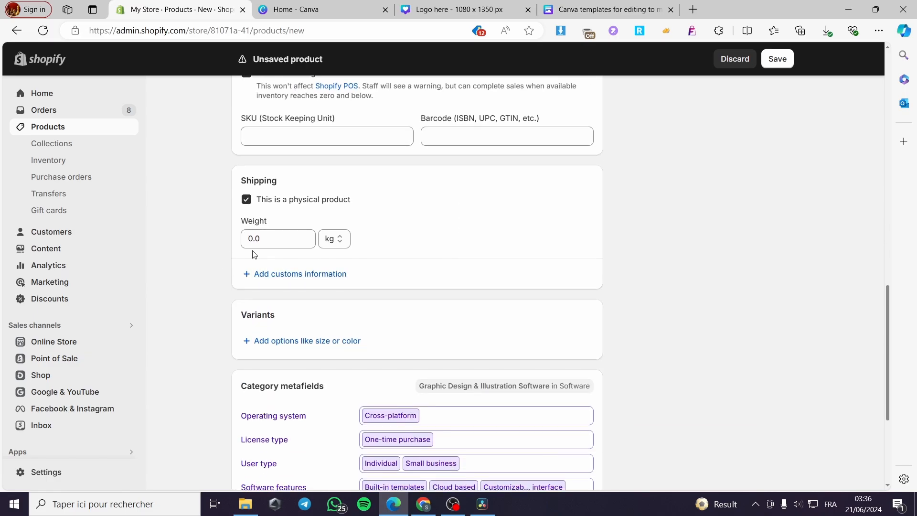
click(247, 200)
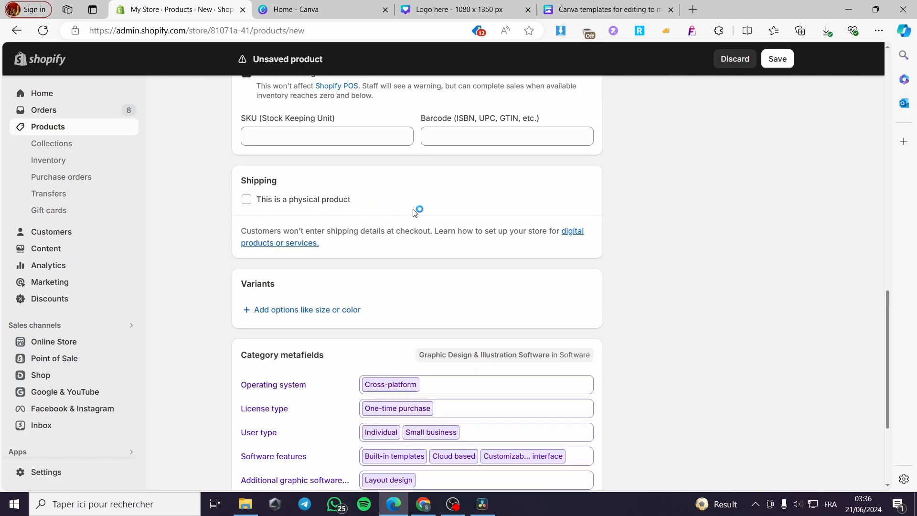
scroll(364, 213, down, 2)
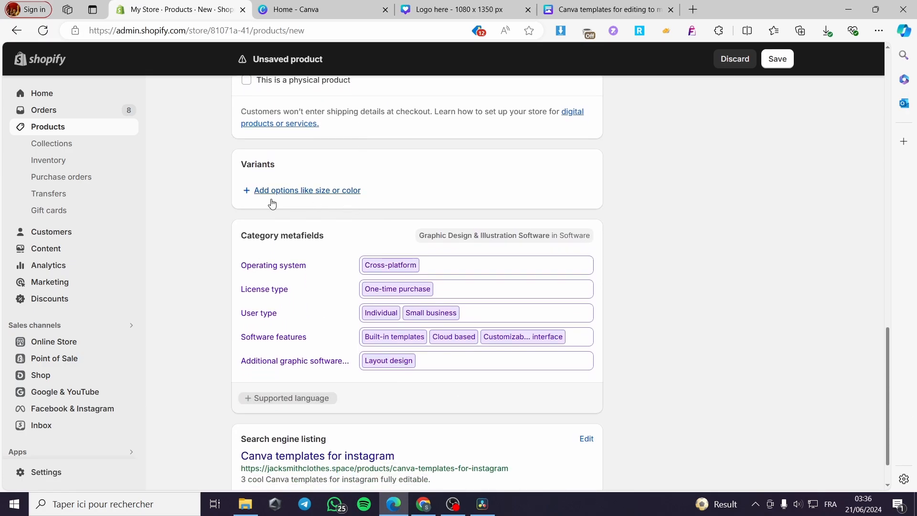
scroll(335, 223, down, 1)
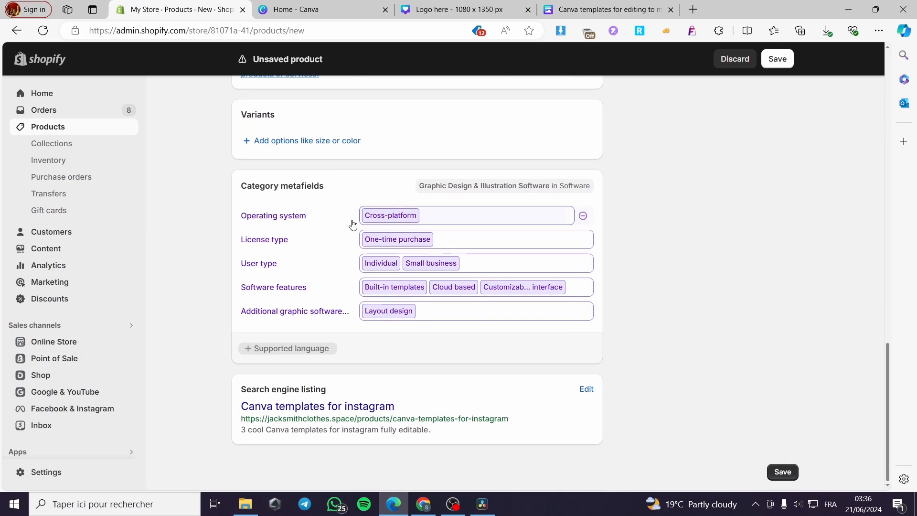
scroll(535, 282, up, 6)
scroll(534, 277, up, 8)
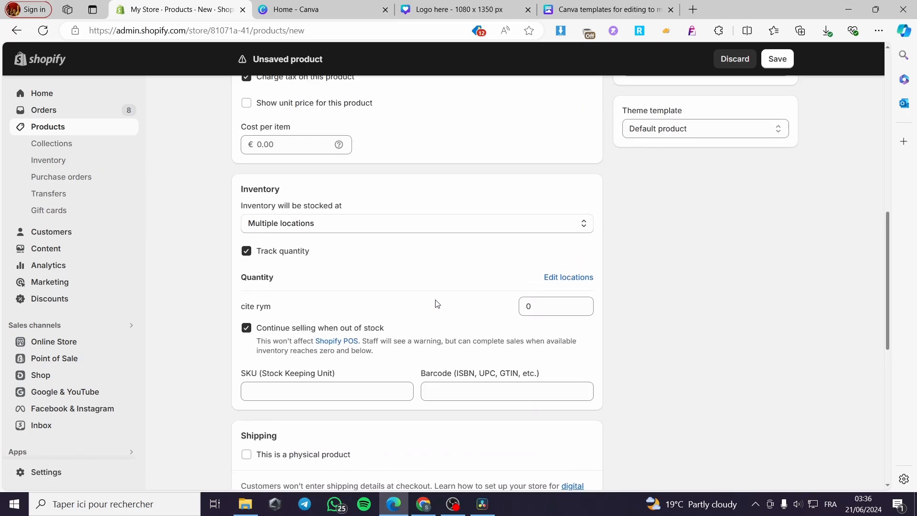
Save the new product and open it in the Digital Downloads app for adding a digital file
click(778, 59)
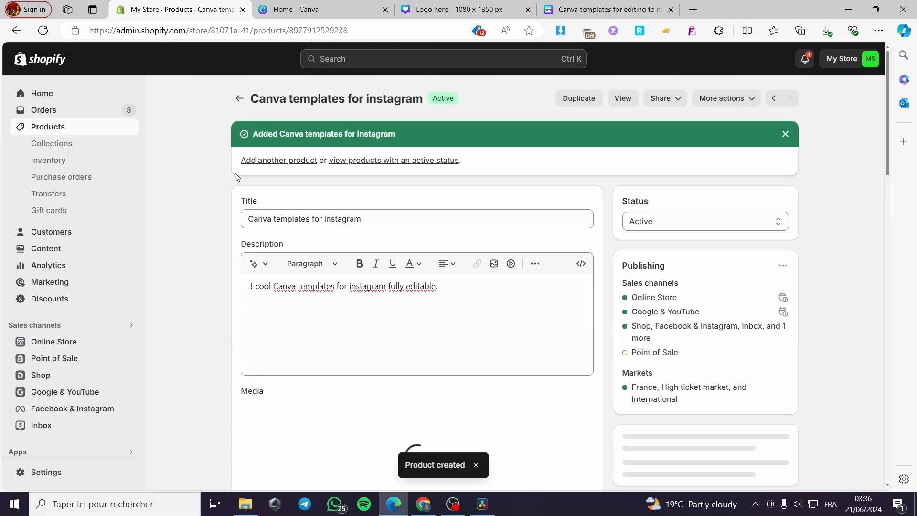
click(757, 101)
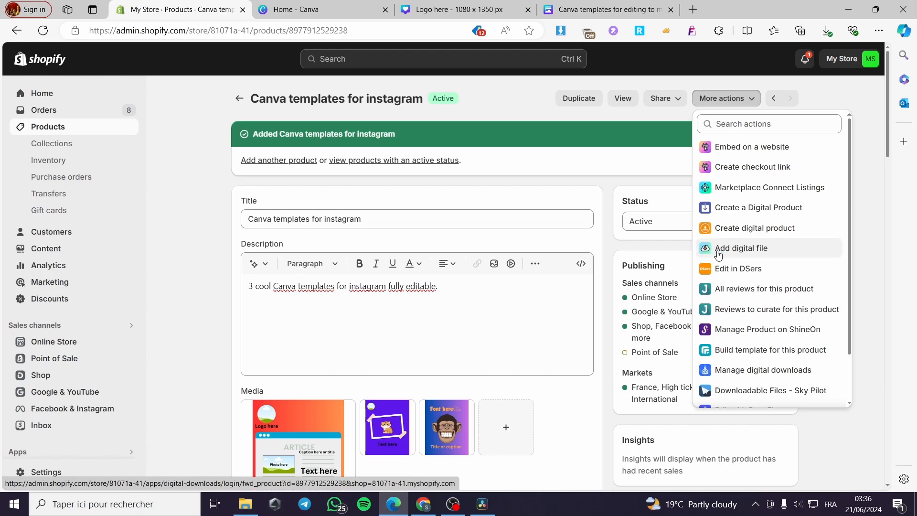
click(798, 252)
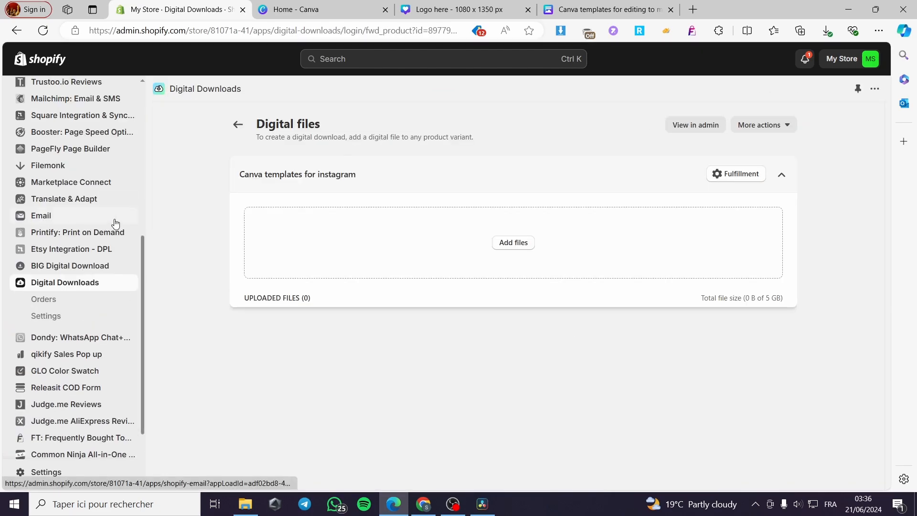
In Canva, set the "Logo here" design's collaboration link to Anyone with the link and Can edit, and copy the link
click(569, 9)
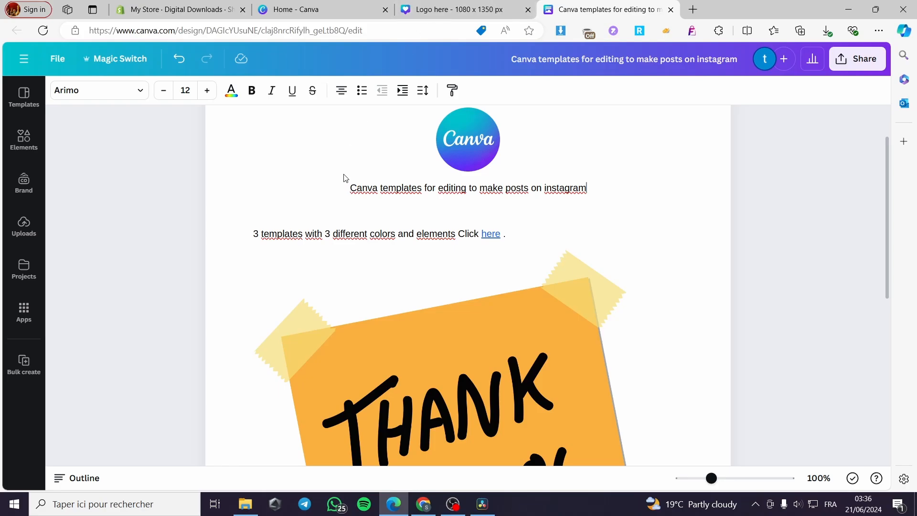
click(427, 9)
click(399, 216)
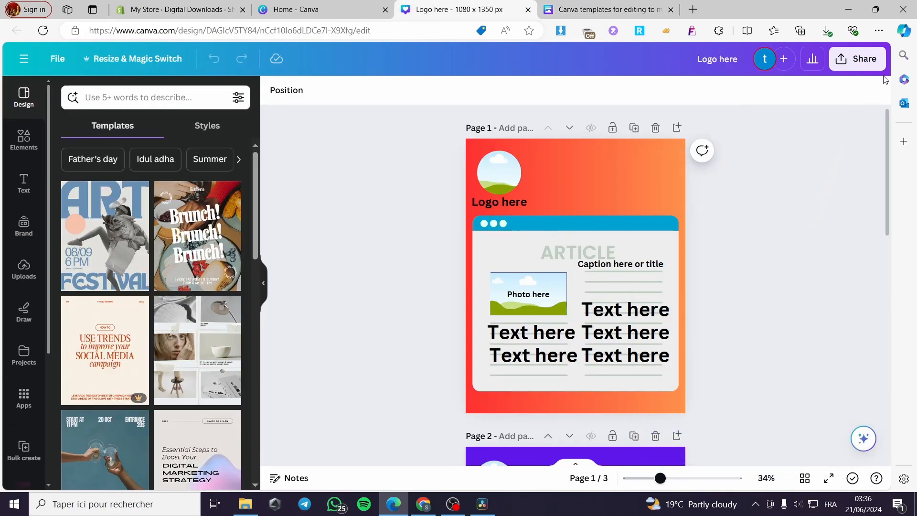
click(866, 68)
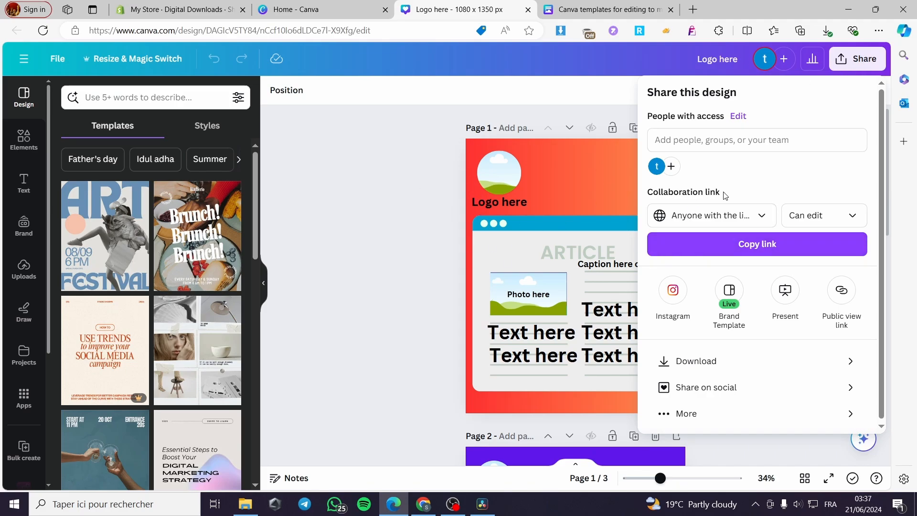
click(690, 213)
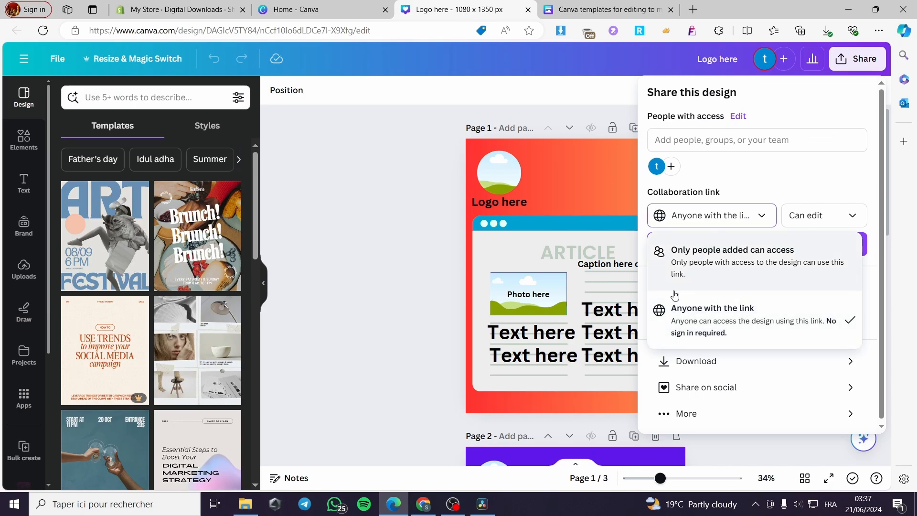
click(779, 317)
click(846, 217)
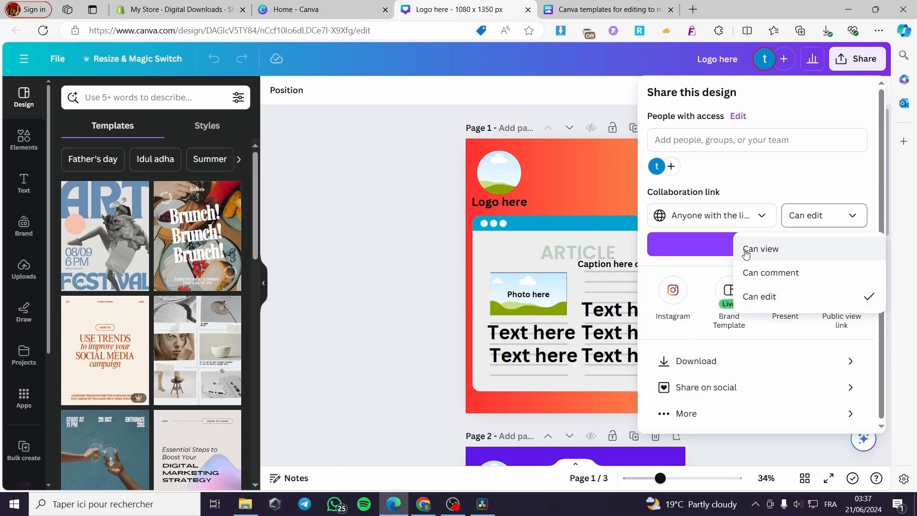
click(765, 306)
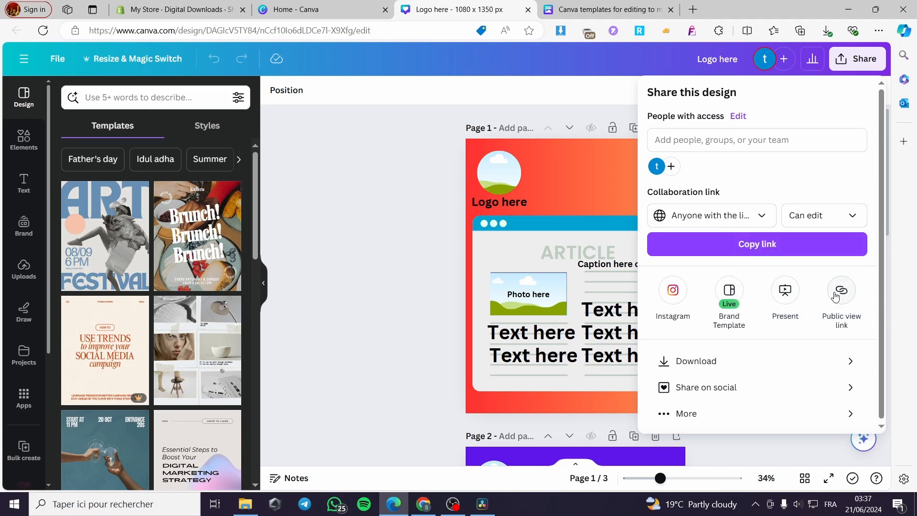
click(764, 249)
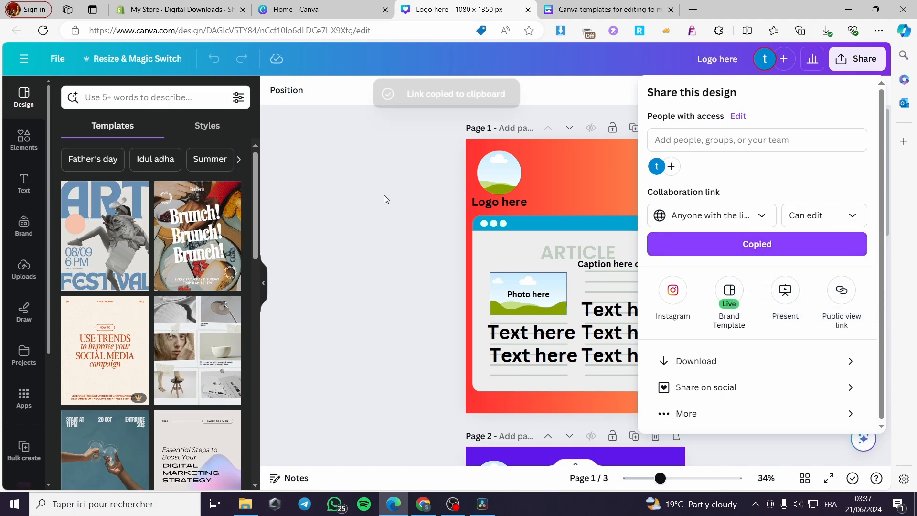
In the Canva document for buyers, replace the linked "here ." after "Click" with the plain word "here"
click(602, 9)
scroll(344, 183, down, 6)
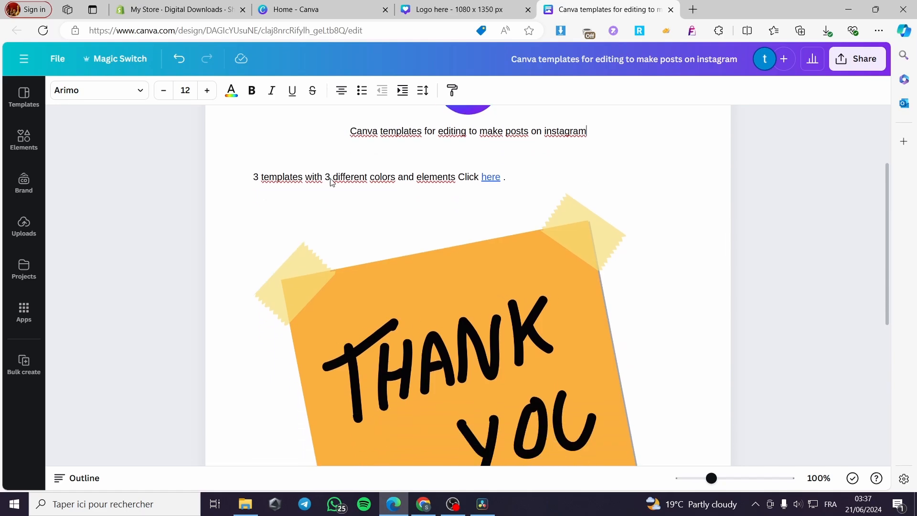
scroll(506, 313, up, 7)
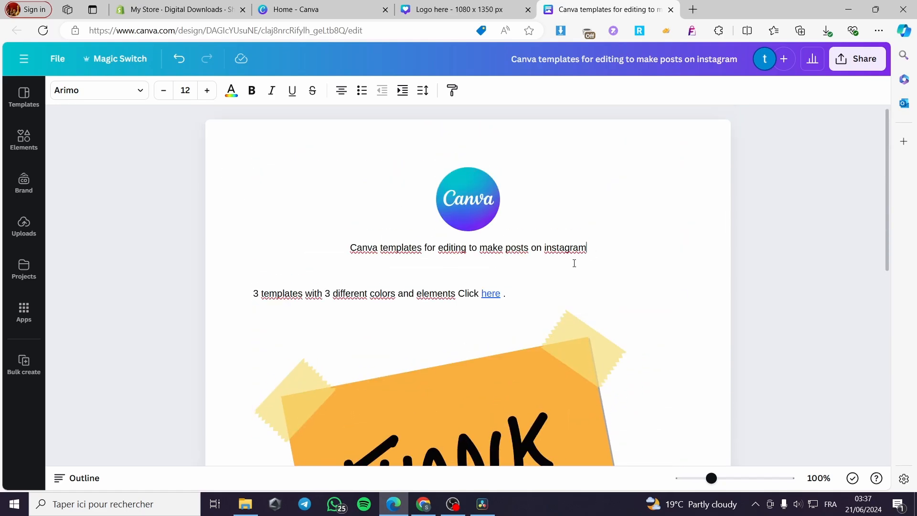
drag(519, 297, 480, 296)
key(BackSpace)
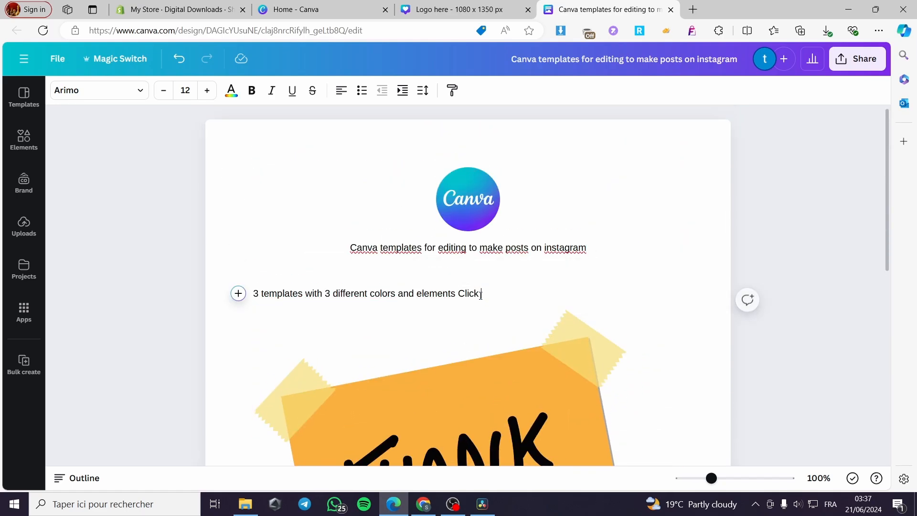
scroll(461, 199, down, 6)
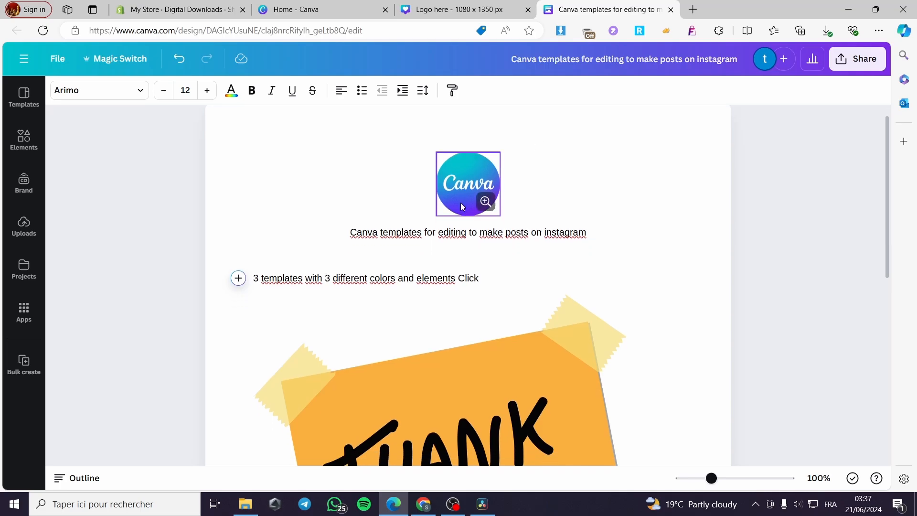
scroll(388, 317, down, 2)
scroll(483, 329, up, 6)
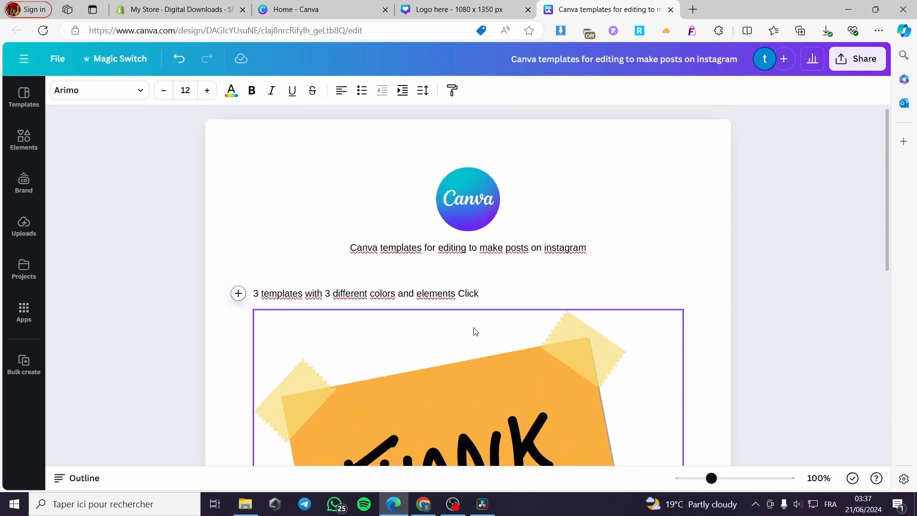
scroll(477, 329, down, 4)
scroll(518, 320, up, 5)
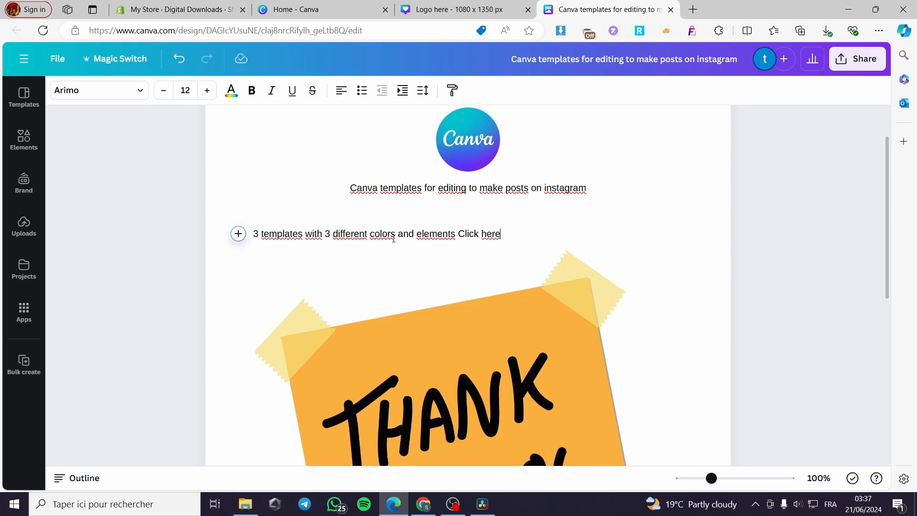
Link the word "here" to the copied design link, keeping the Link display mode
drag(505, 236, 483, 236)
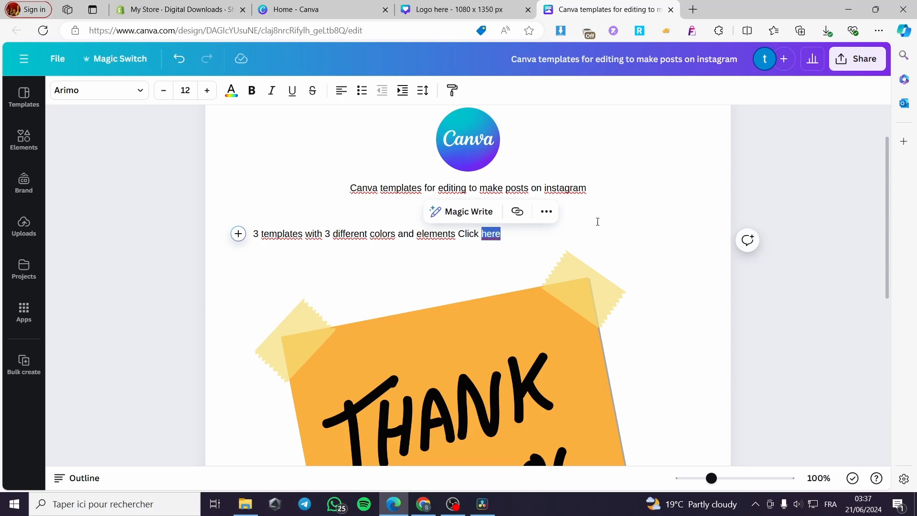
click(517, 213)
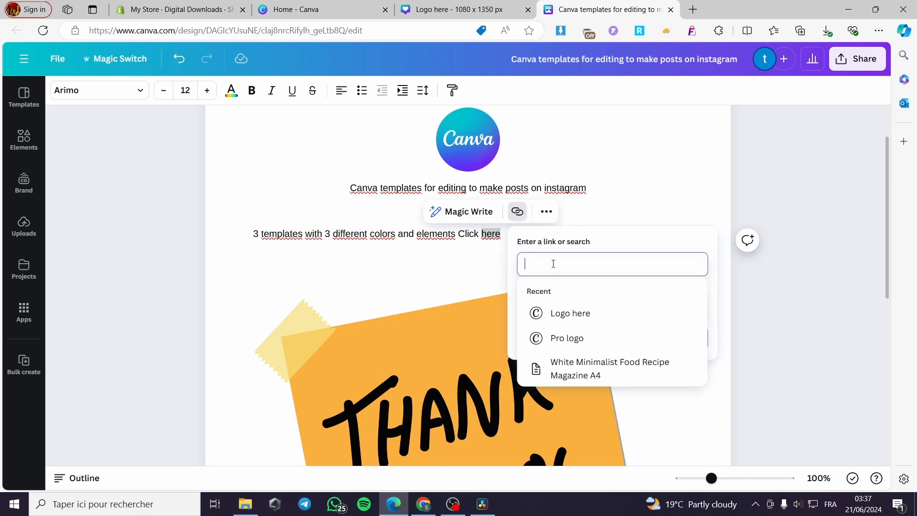
key(ctrl+v)
click(691, 336)
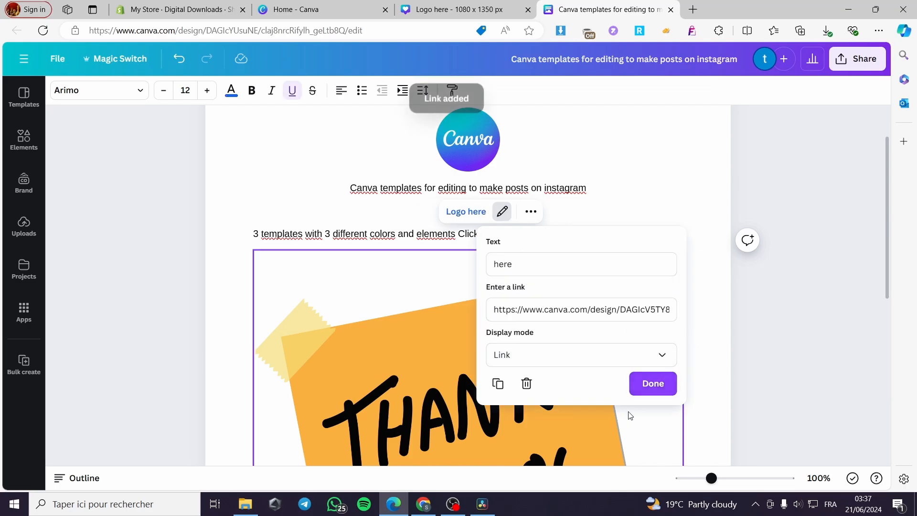
click(655, 389)
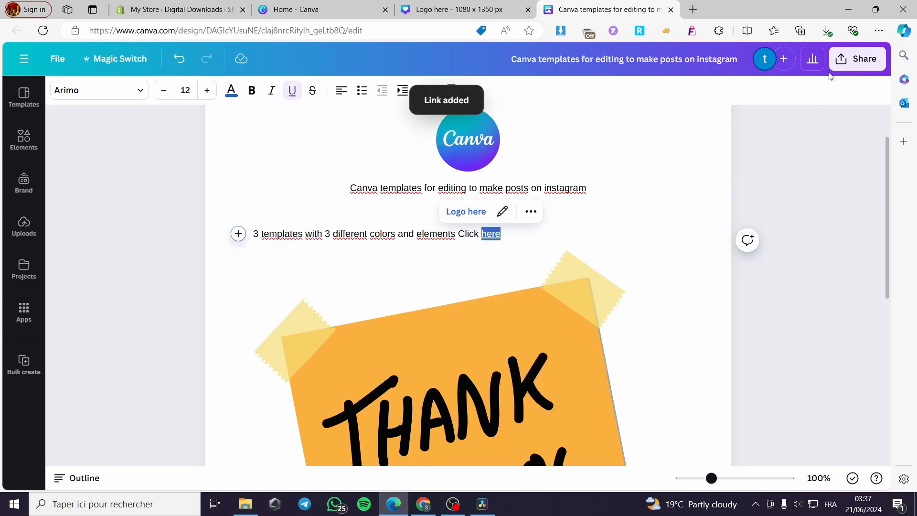
Review the file types offered for downloading the document and close the download options
click(845, 61)
click(703, 361)
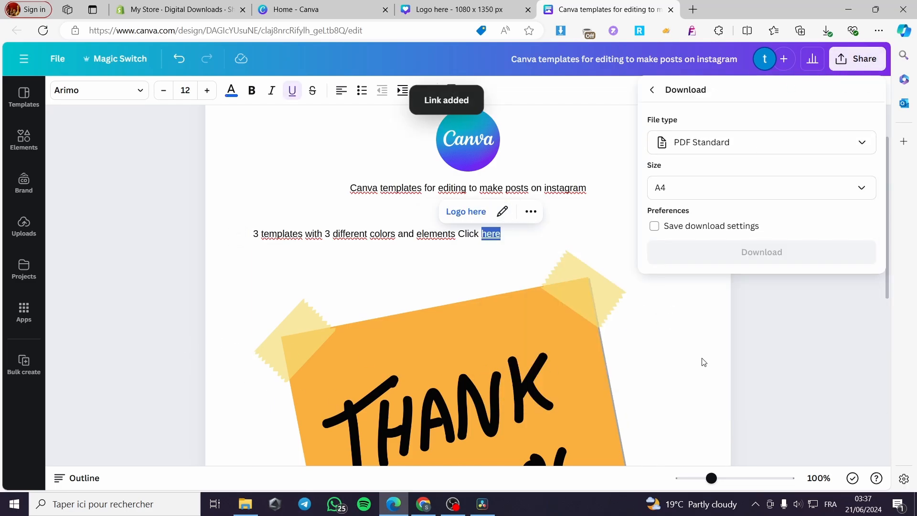
click(728, 148)
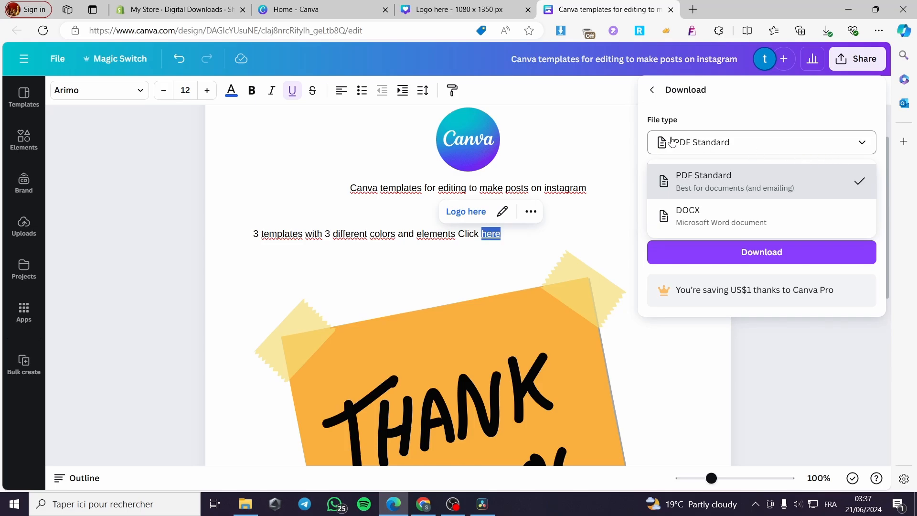
key(Down)
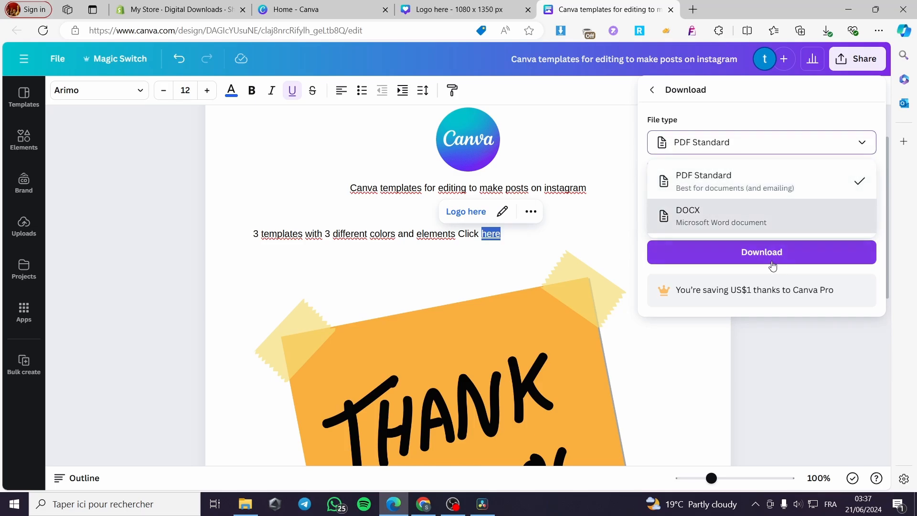
click(591, 112)
click(480, 117)
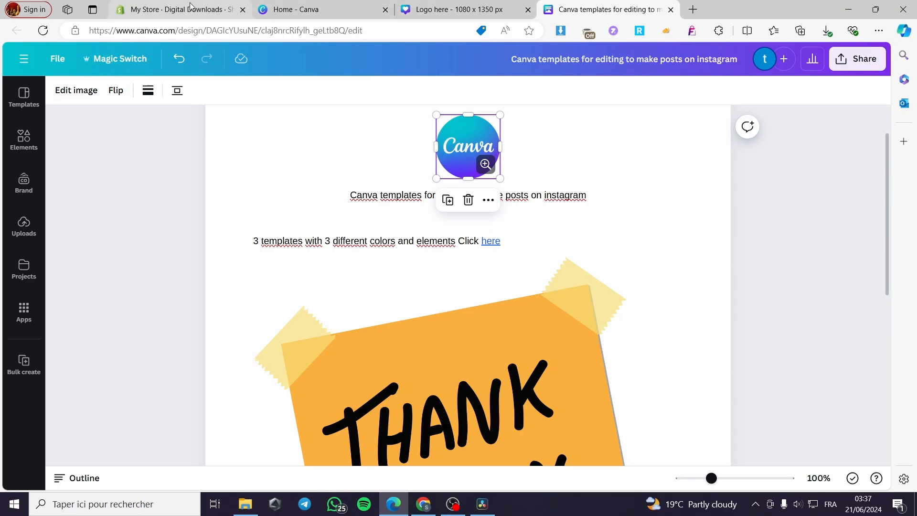
Open the "Canva templates for editing" PDF from the downloads folder, test its "here" link, and close both the design and PDF views
click(245, 504)
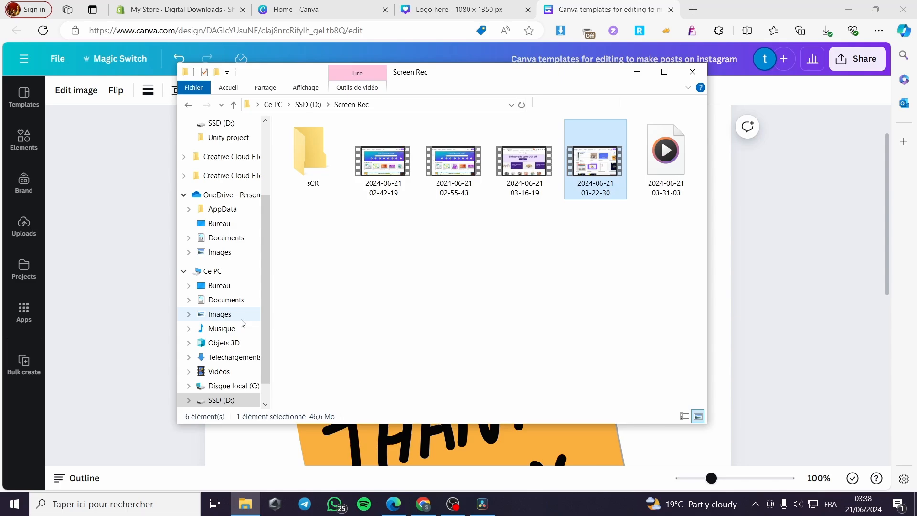
click(232, 357)
click(511, 178)
double_click(510, 177)
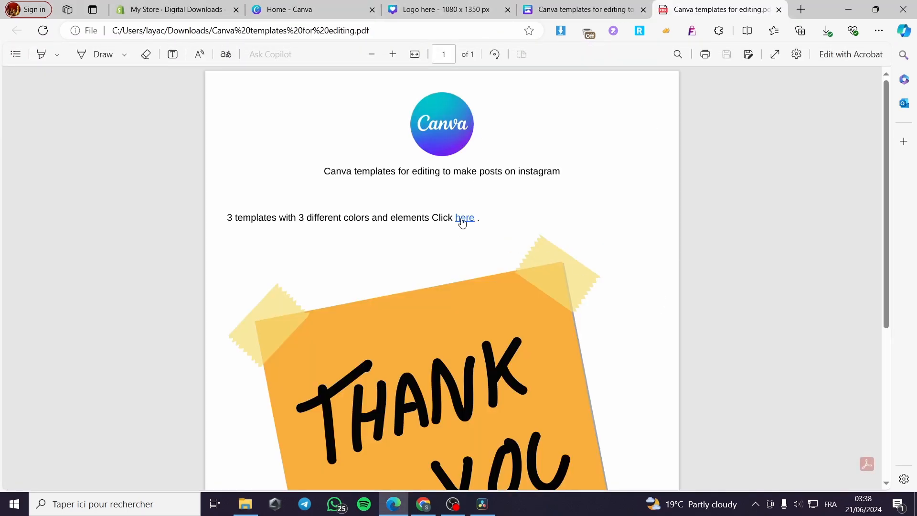
click(464, 219)
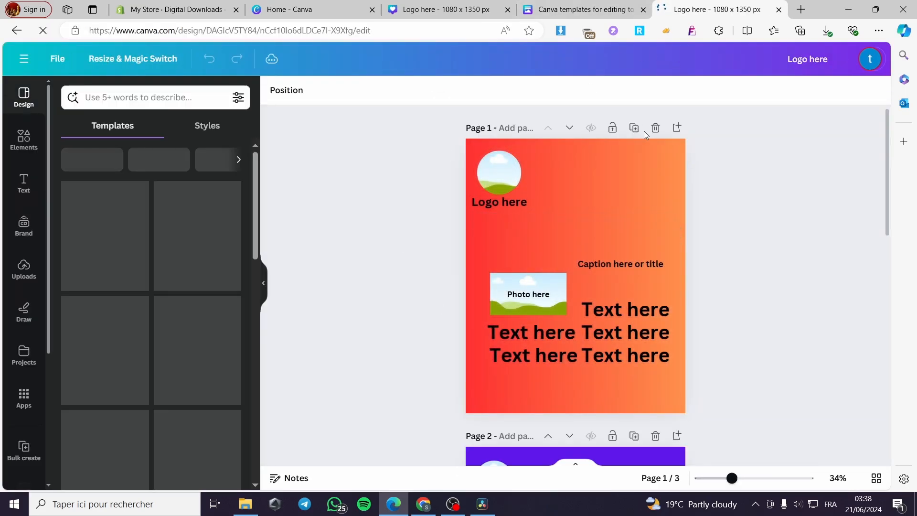
click(779, 9)
click(779, 9)
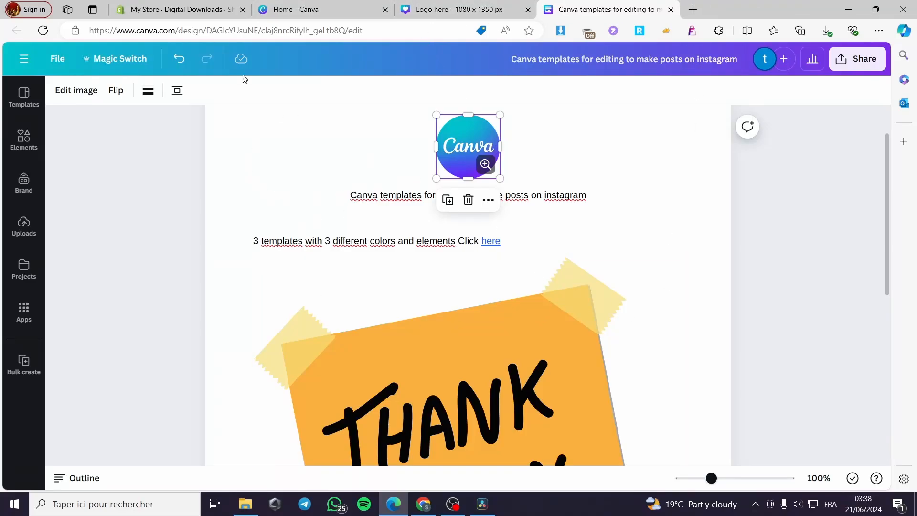
Back in Shopify, upload the "Canva templates for editing" PDF as the product's digital file and save the changes
click(157, 4)
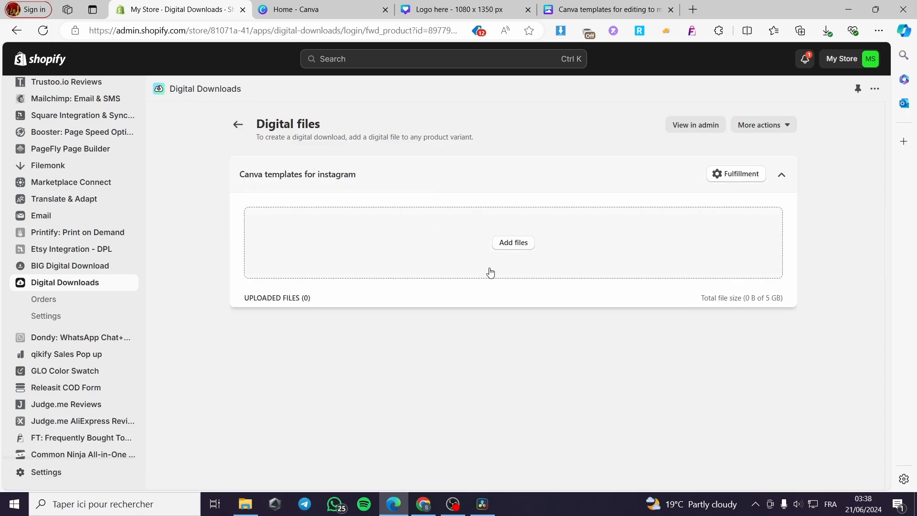
click(509, 244)
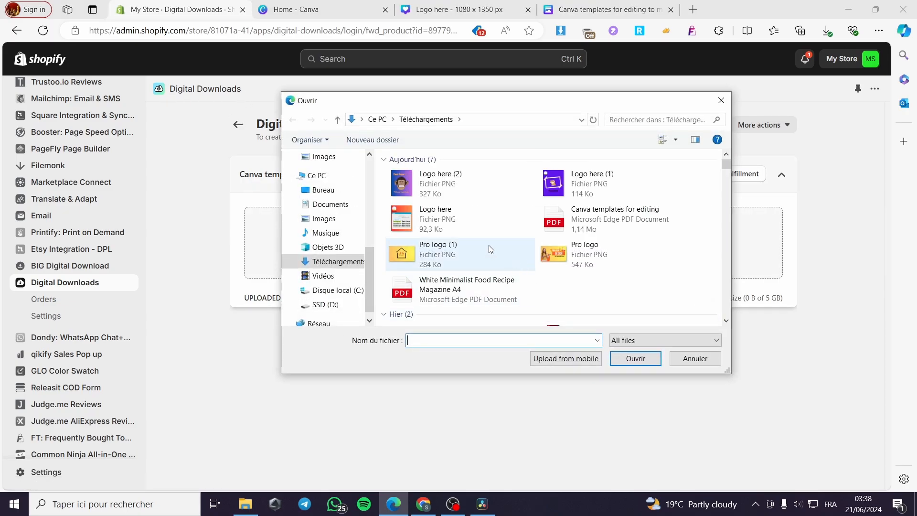
click(635, 233)
click(642, 362)
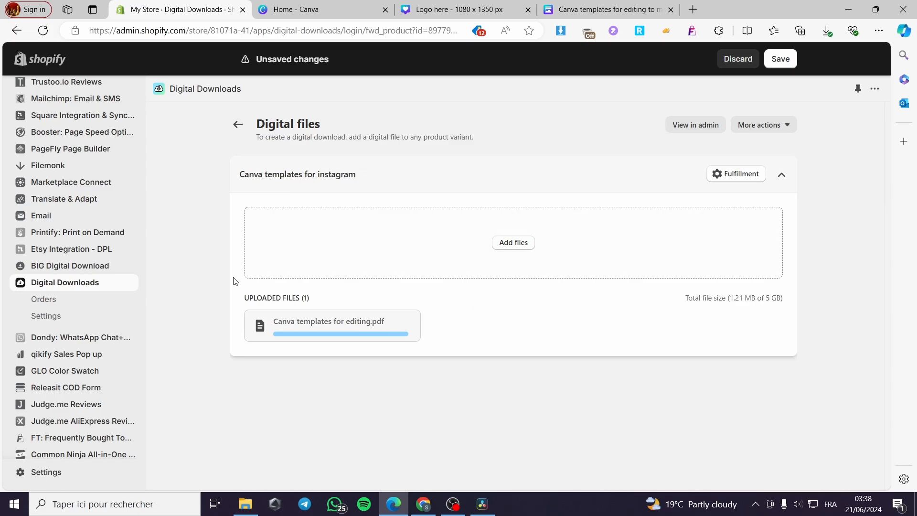
click(774, 67)
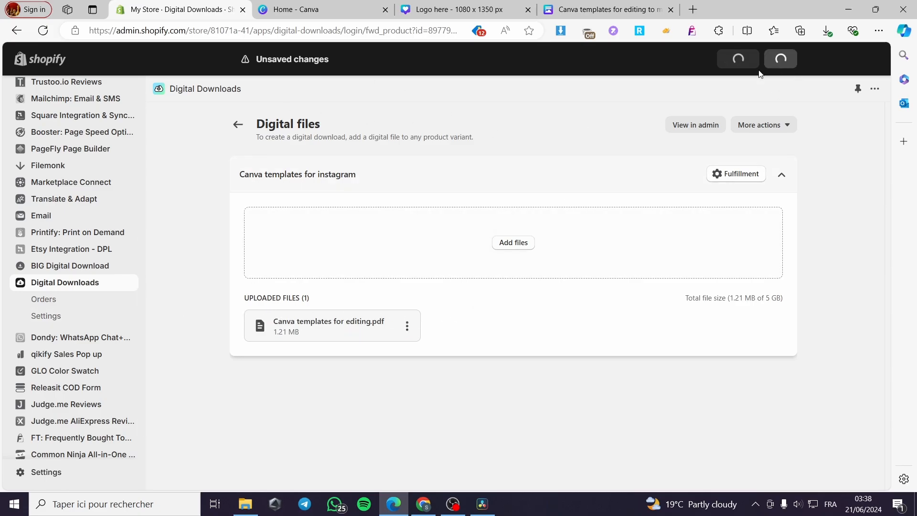
Leave the product's digital files and open the store's full product list
click(793, 125)
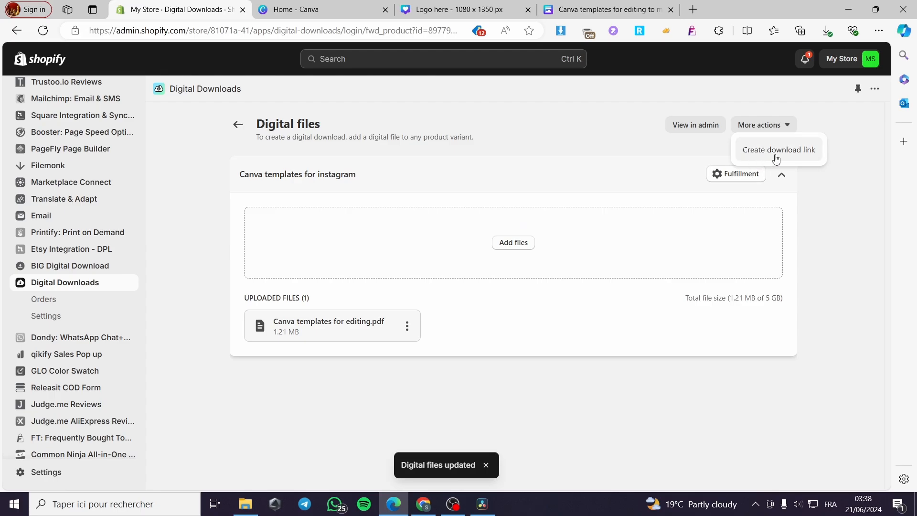
click(238, 124)
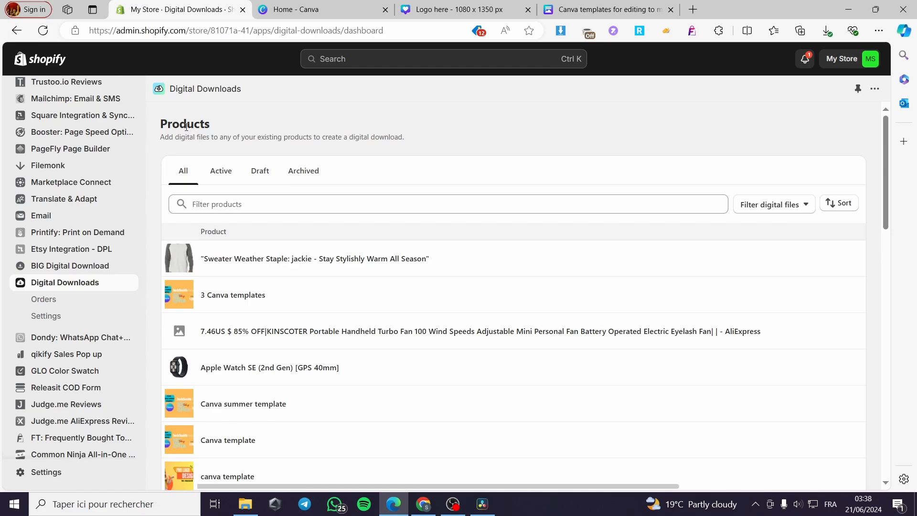
scroll(101, 272, up, 7)
click(57, 127)
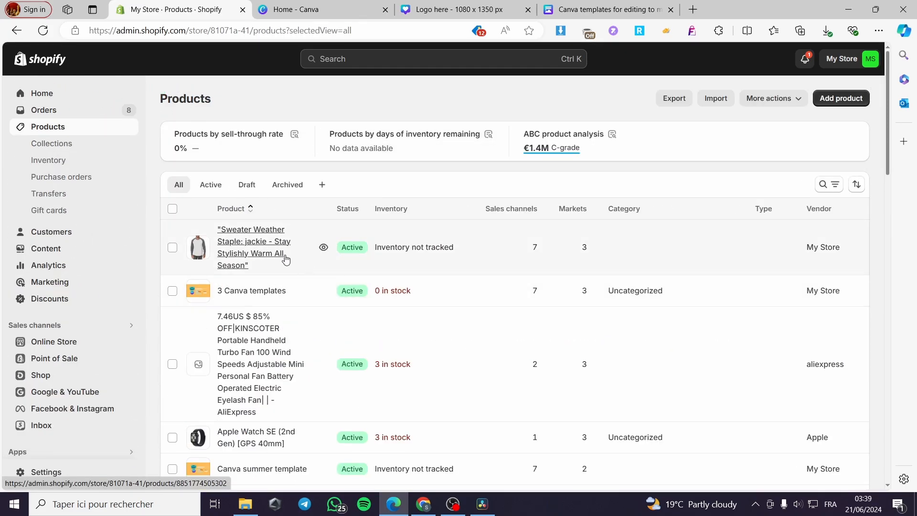
Preview the "Canva templates for instagram" product in the online store and review its images, price and description
scroll(285, 258, down, 5)
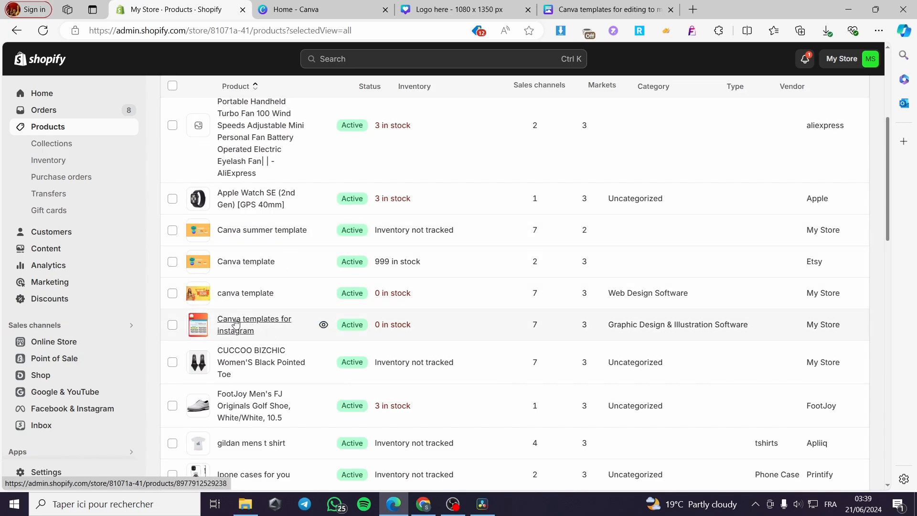
click(324, 324)
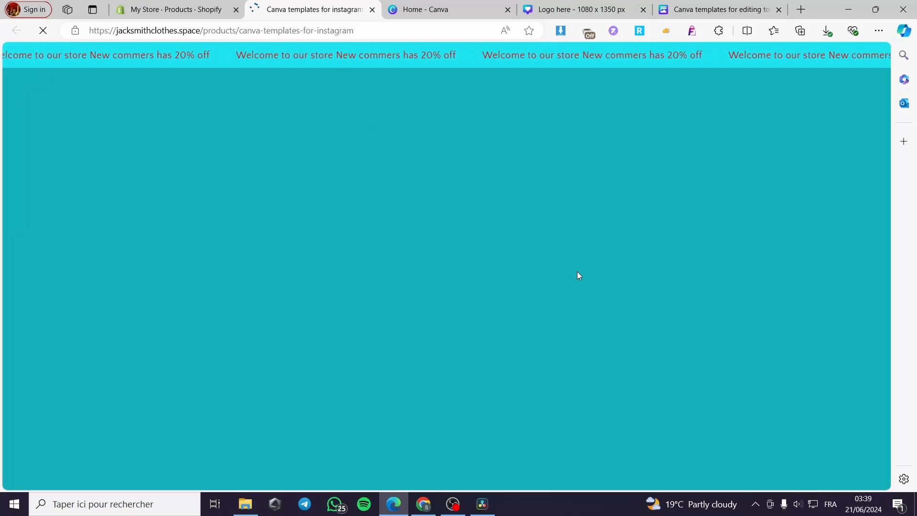
scroll(672, 302, down, 3)
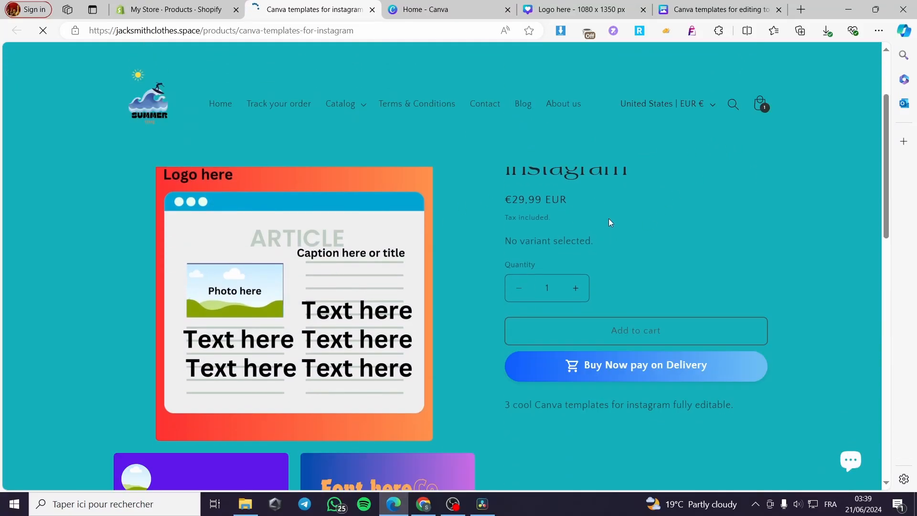
scroll(608, 219, up, 3)
scroll(516, 297, down, 4)
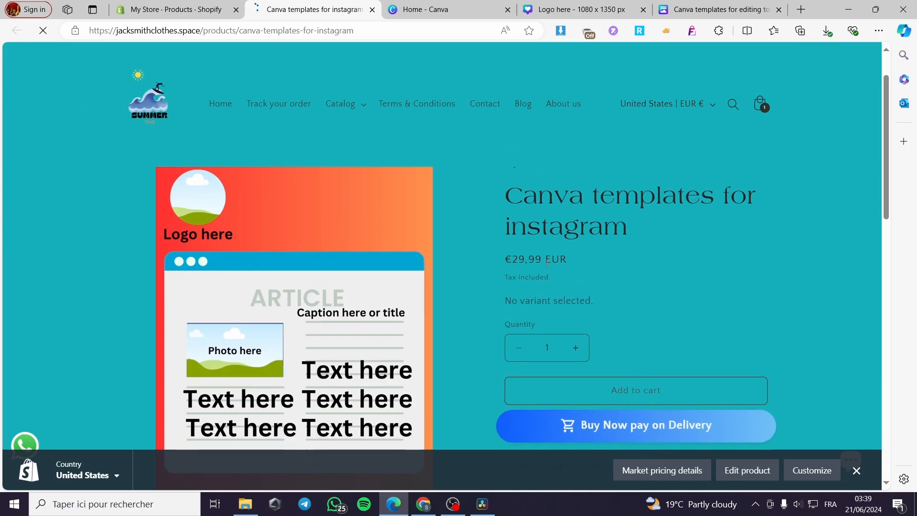
scroll(324, 251, down, 3)
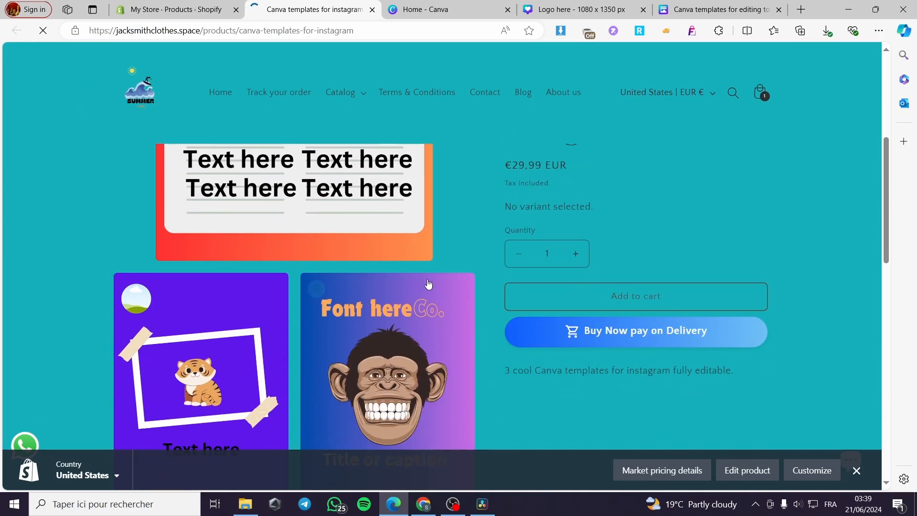
scroll(324, 251, up, 2)
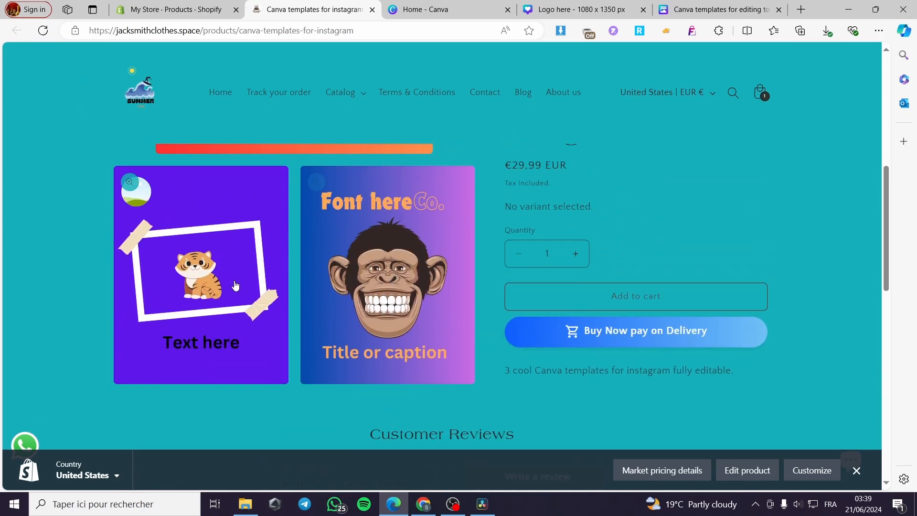
scroll(318, 300, up, 3)
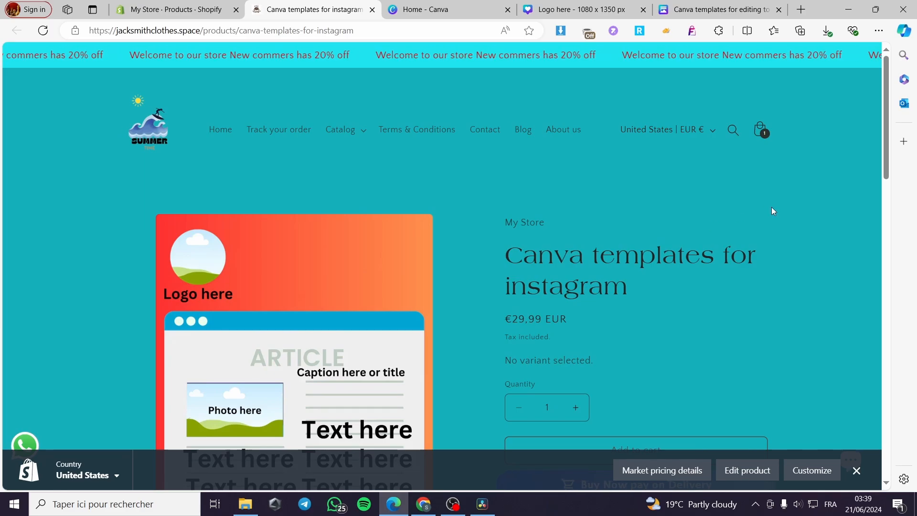